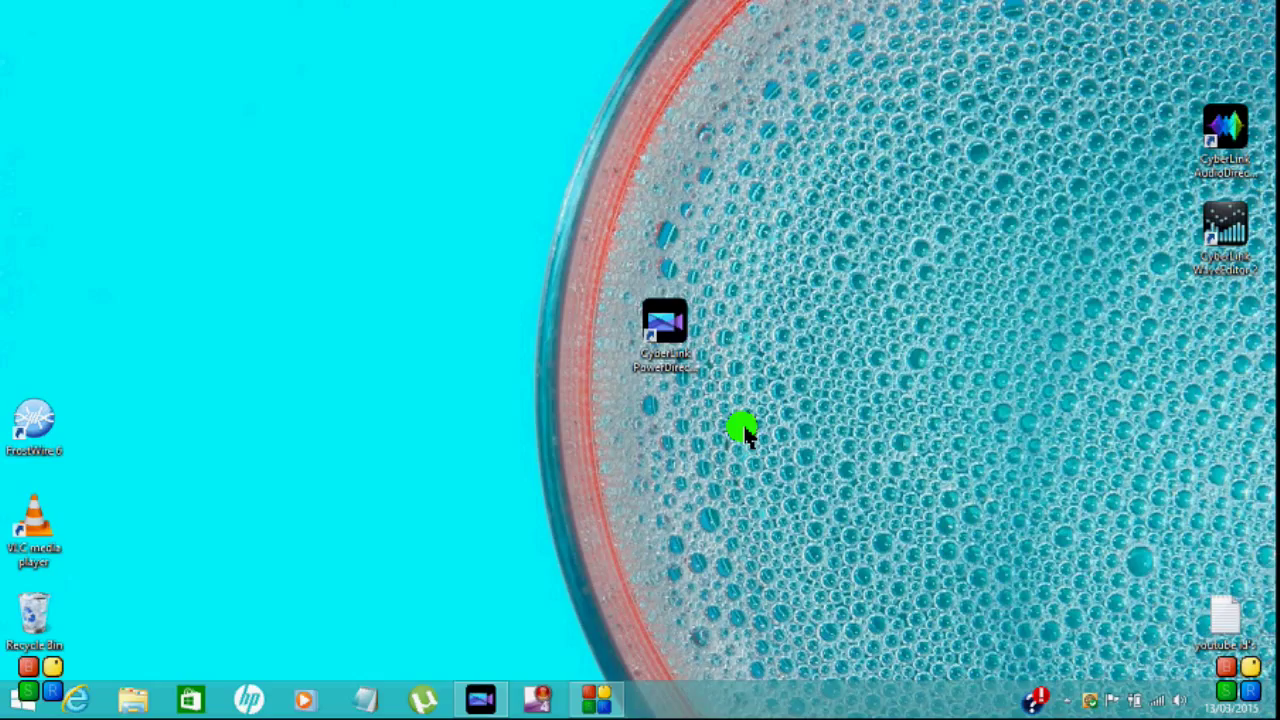
- Launch PowerDirector and place 6x9 unboxing.WAV on audio track 2 starting at 00:00:00
{"action": "double_click", "coordinate": [675, 335]}
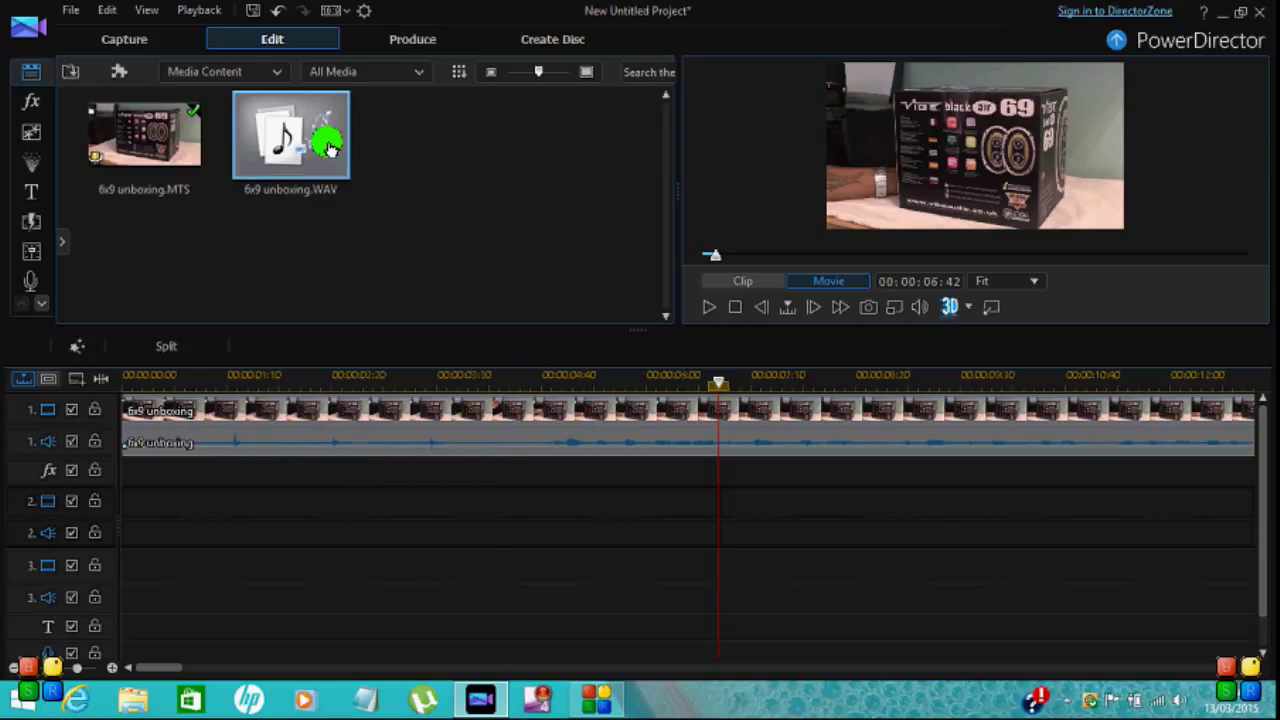
{"action": "left_click_drag", "start_coordinate": [330, 148], "coordinate": [118, 512]}
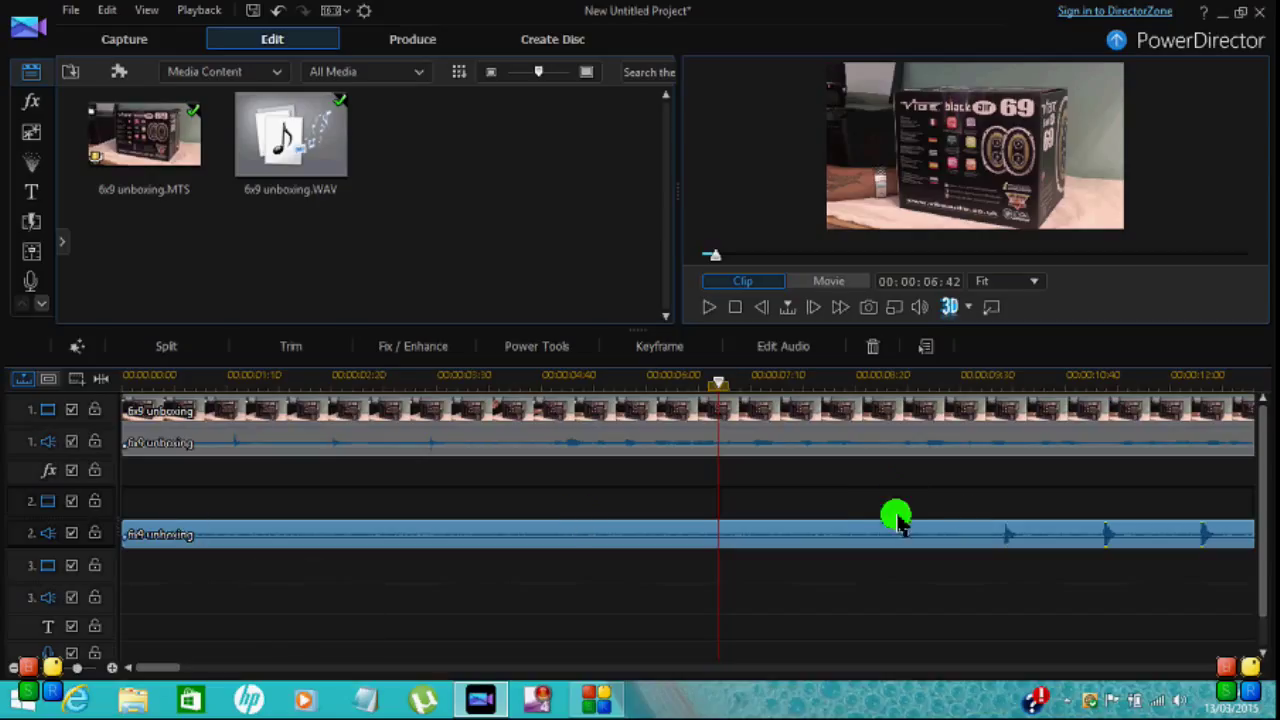
- Split the WAV at 00:00:08:37, remove the first part leaving a gap, and slide the rest to 00:00:00:24
{"action": "left_click", "coordinate": [884, 382]}
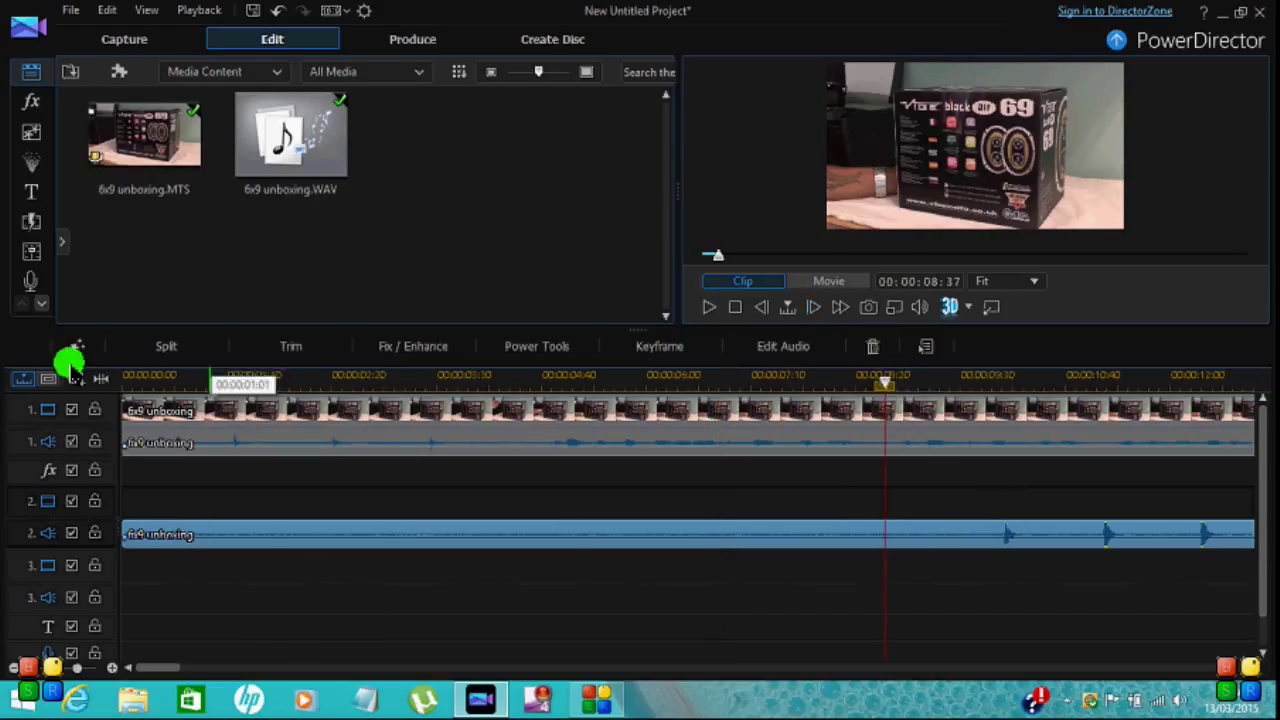
{"action": "left_click", "coordinate": [157, 348]}
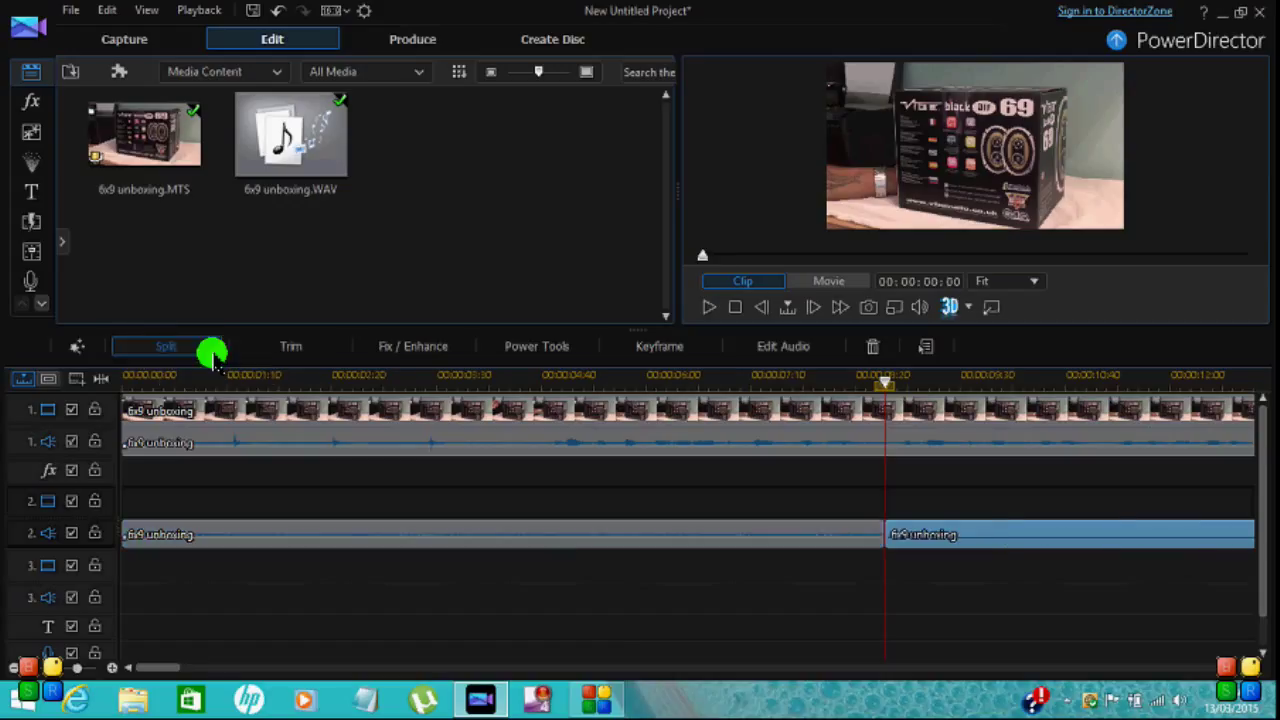
{"action": "left_click", "coordinate": [551, 536]}
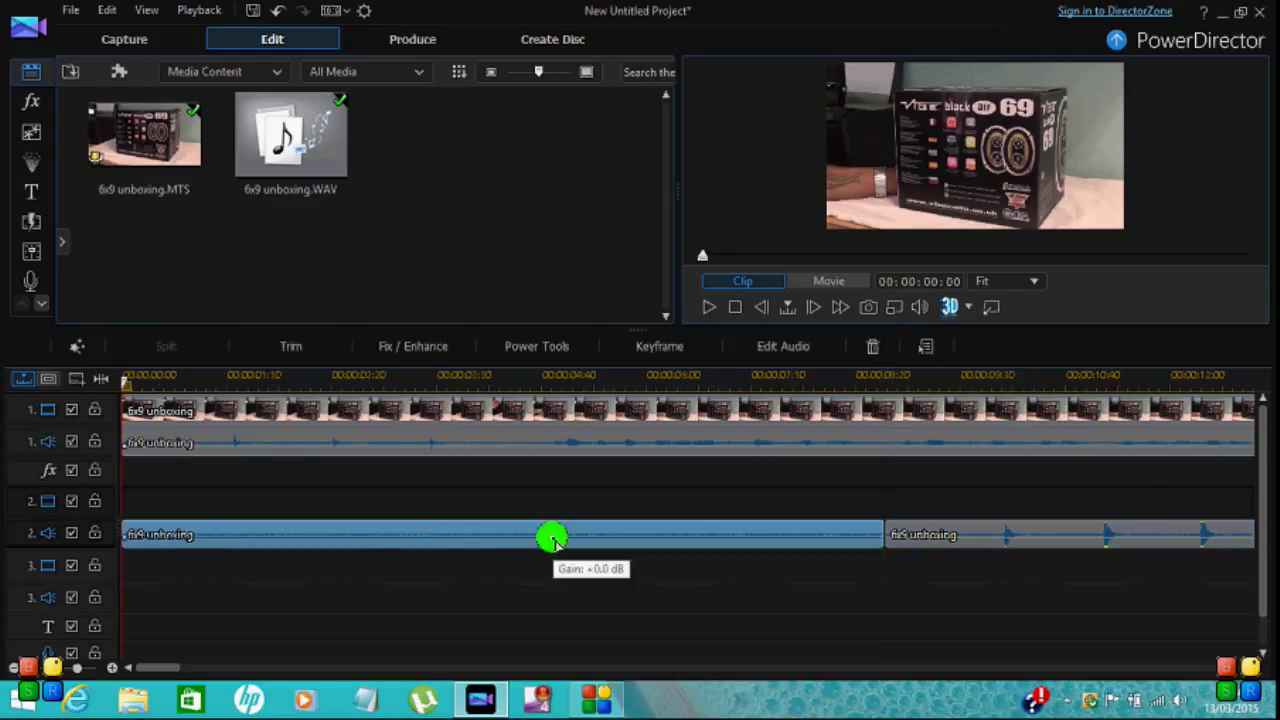
{"action": "left_click", "coordinate": [873, 347]}
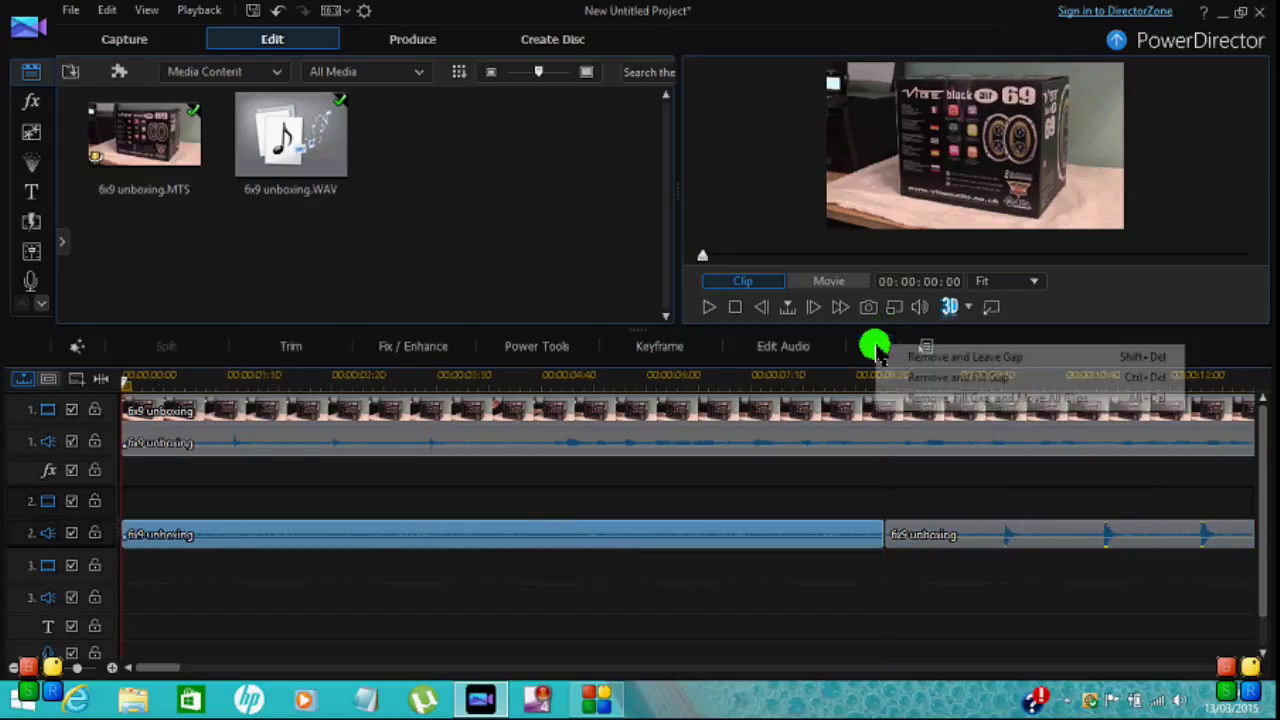
{"action": "left_click", "coordinate": [932, 358]}
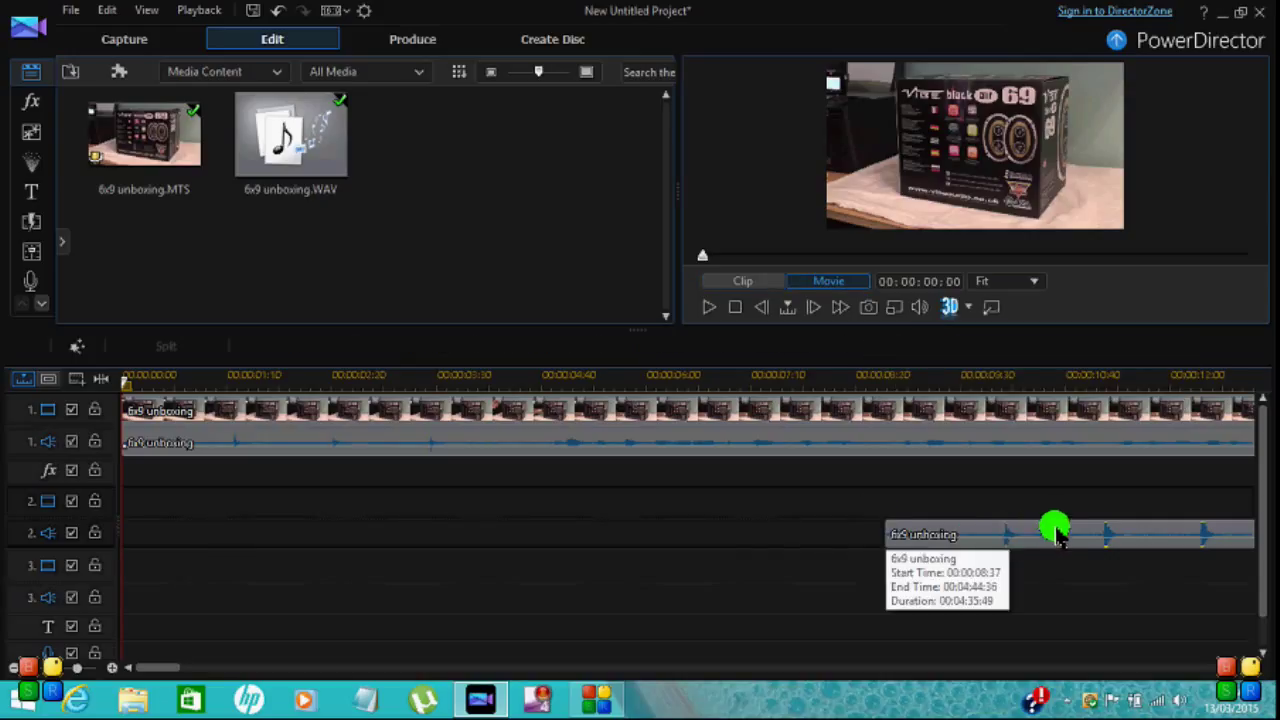
{"action": "left_click_drag", "start_coordinate": [1040, 531], "coordinate": [430, 503]}
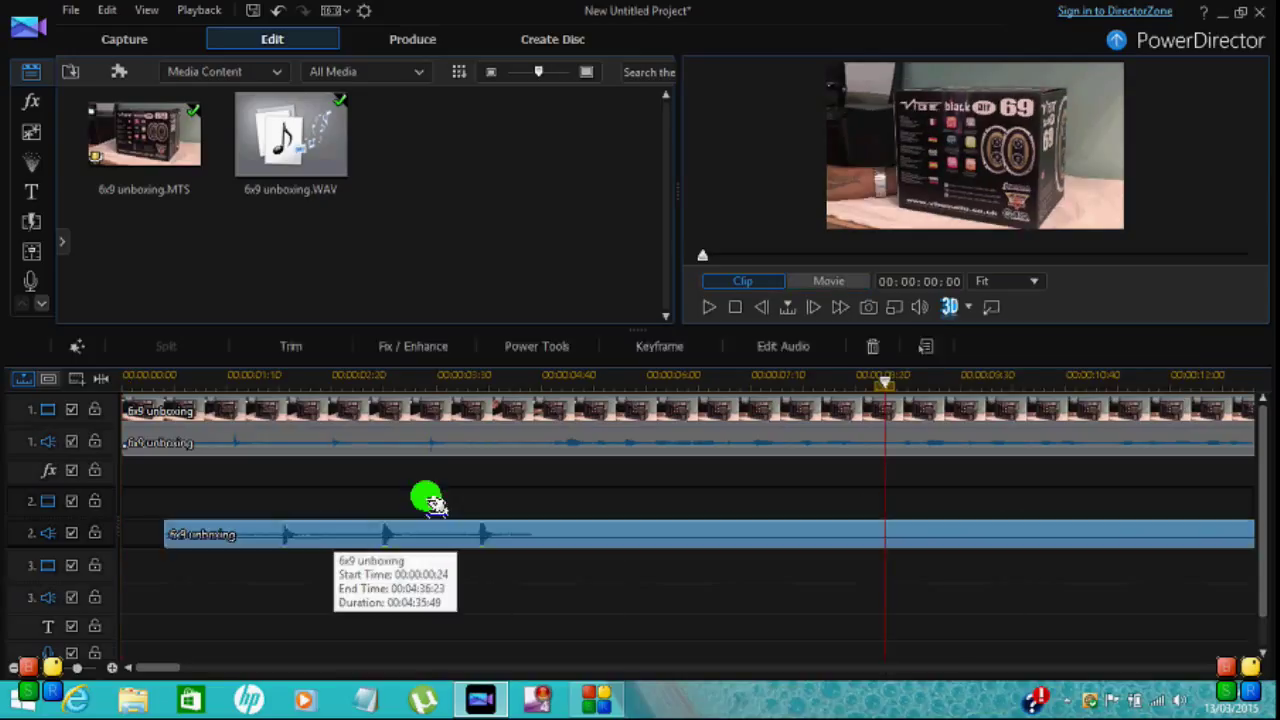
- Zoom the timeline in around the playhead and scroll back to the first six seconds of both waveforms
{"action": "left_click", "coordinate": [470, 415]}
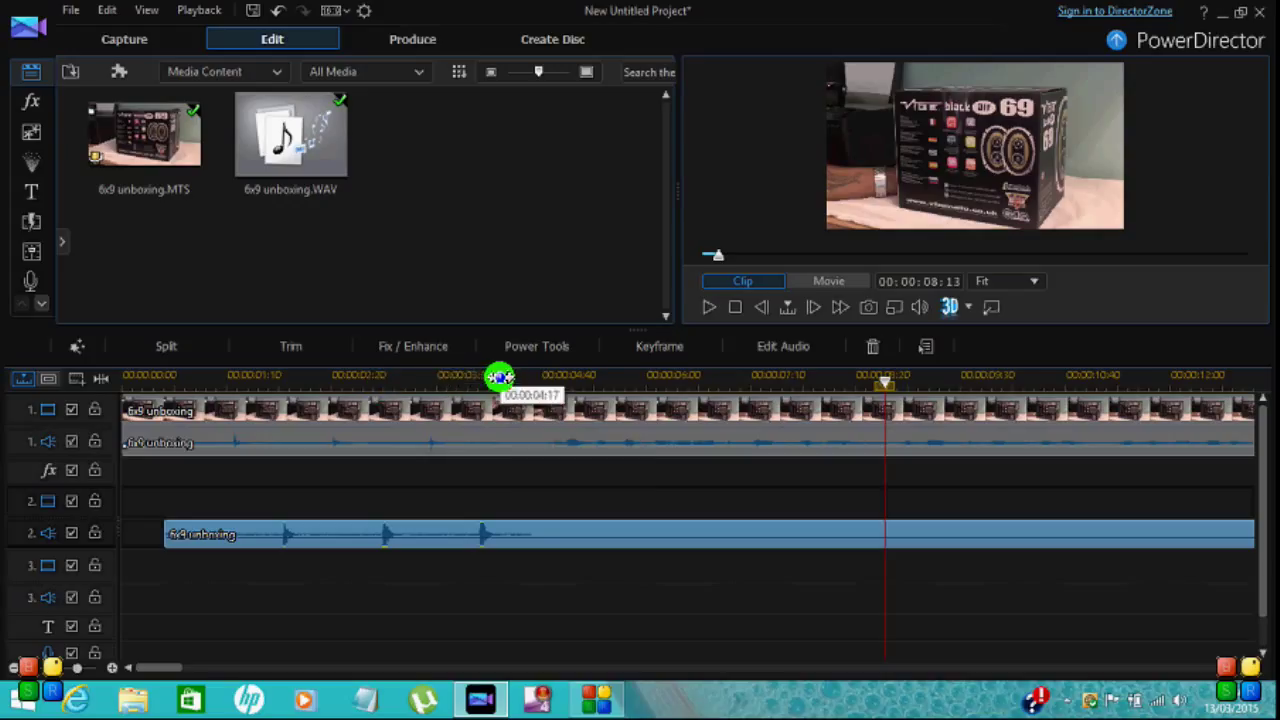
{"action": "mouse_move", "coordinate": [500, 374]}
{"action": "left_mouse_down"}
{"action": "mouse_move", "coordinate": [697, 377]}
{"action": "mouse_move", "coordinate": [569, 377]}
{"action": "mouse_move", "coordinate": [663, 377]}
{"action": "left_mouse_up"}
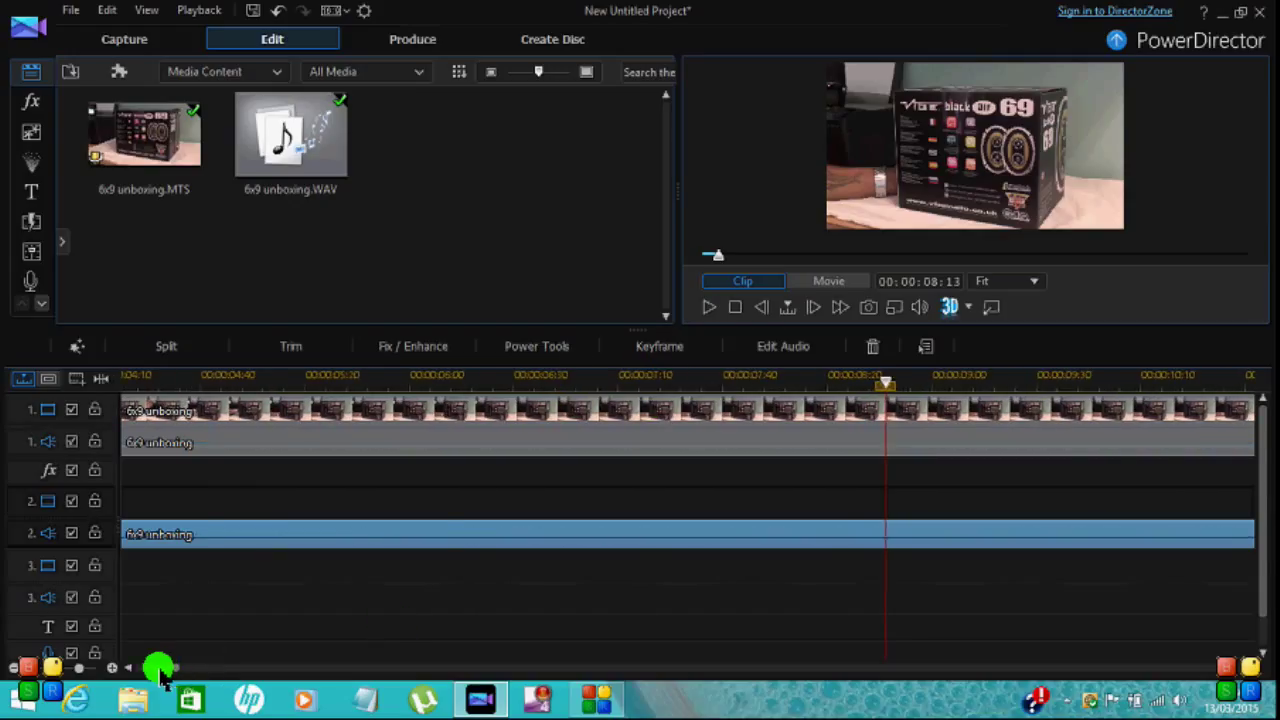
{"action": "left_click_drag", "start_coordinate": [157, 674], "coordinate": [134, 677]}
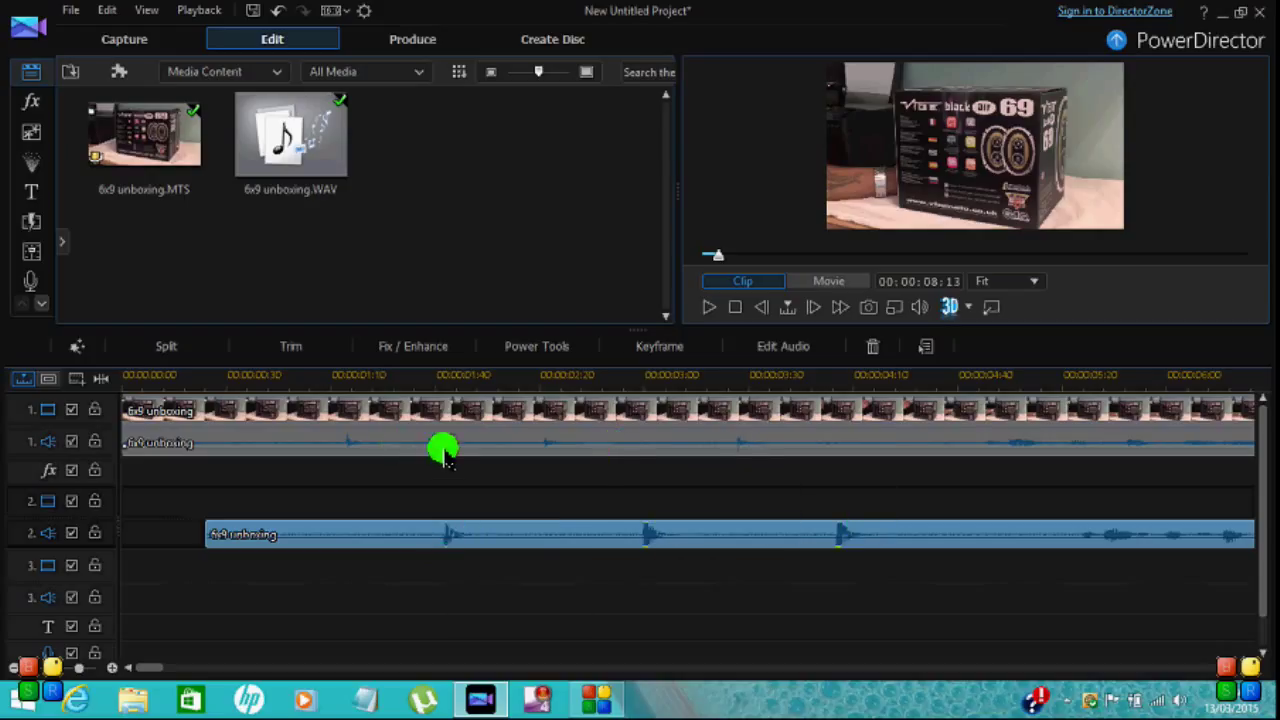
- Move the track 1 camera clip to 00:00:00:26 so its waveform peaks align with the WAV's
{"action": "left_click", "coordinate": [500, 405]}
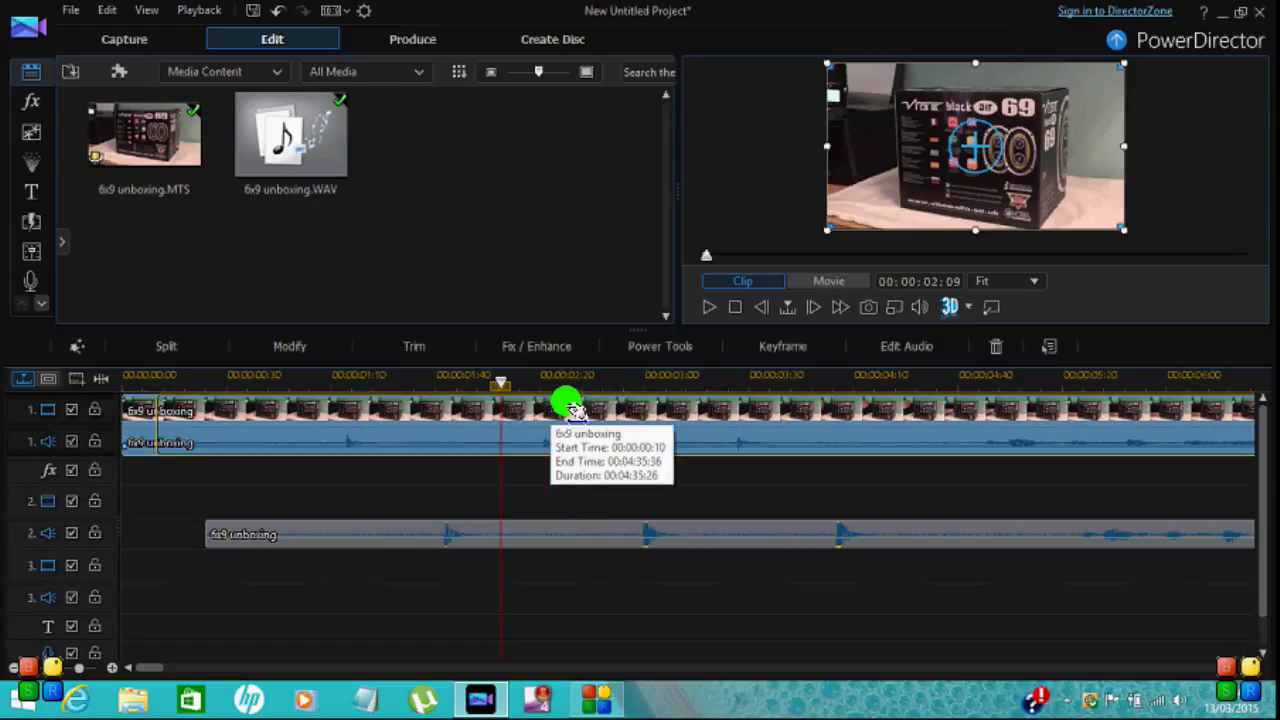
{"action": "left_click_drag", "start_coordinate": [568, 405], "coordinate": [470, 410]}
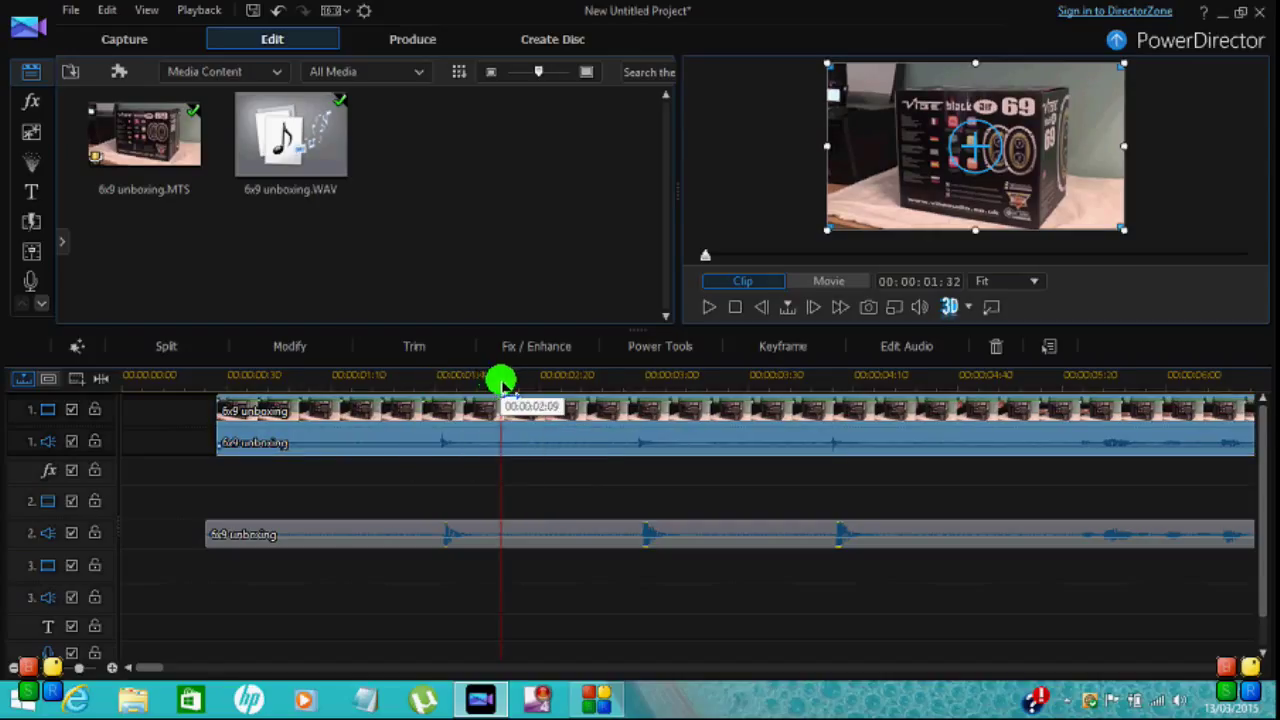
{"action": "left_click_drag", "start_coordinate": [500, 380], "coordinate": [443, 390]}
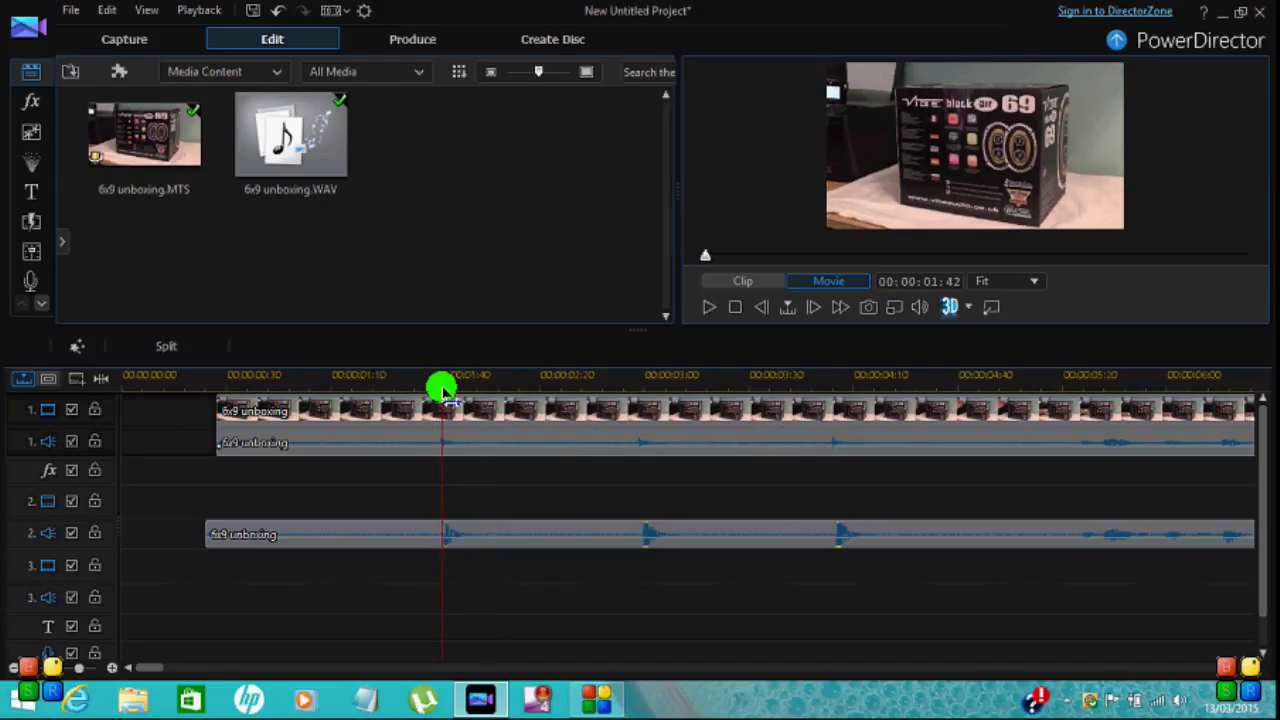
{"action": "left_click", "coordinate": [486, 400]}
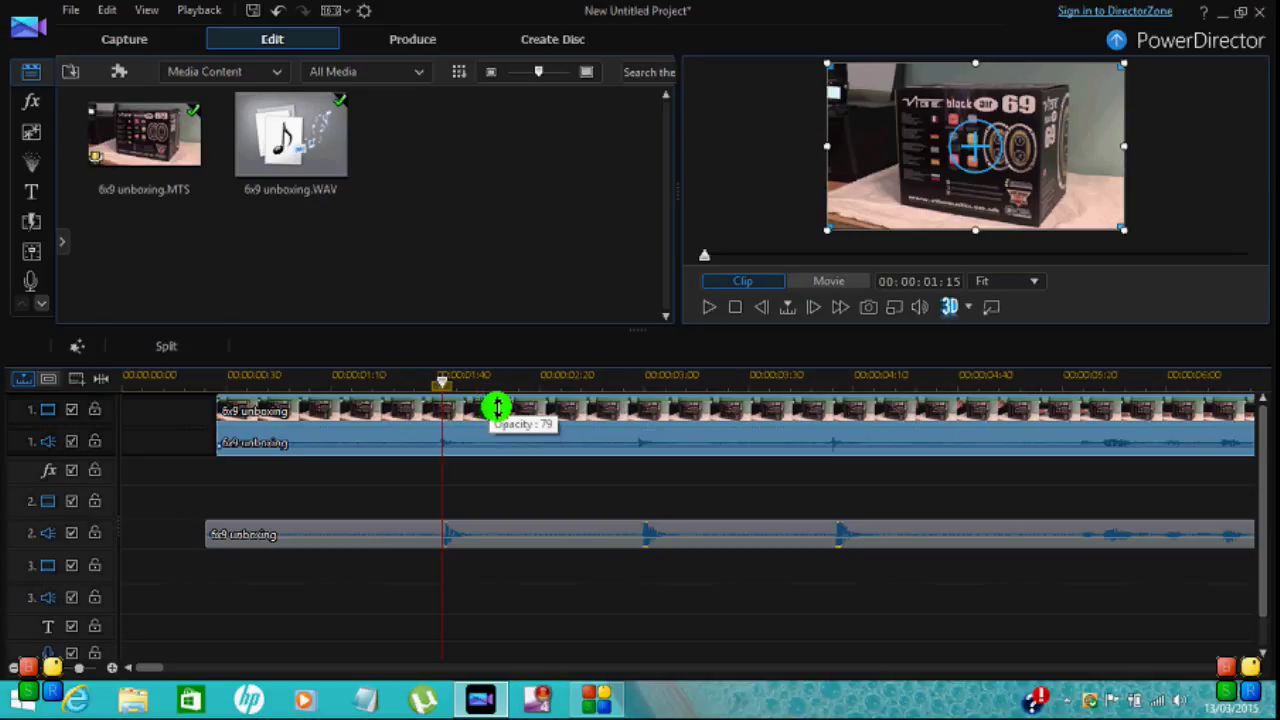
{"action": "left_click_drag", "start_coordinate": [466, 414], "coordinate": [484, 418]}
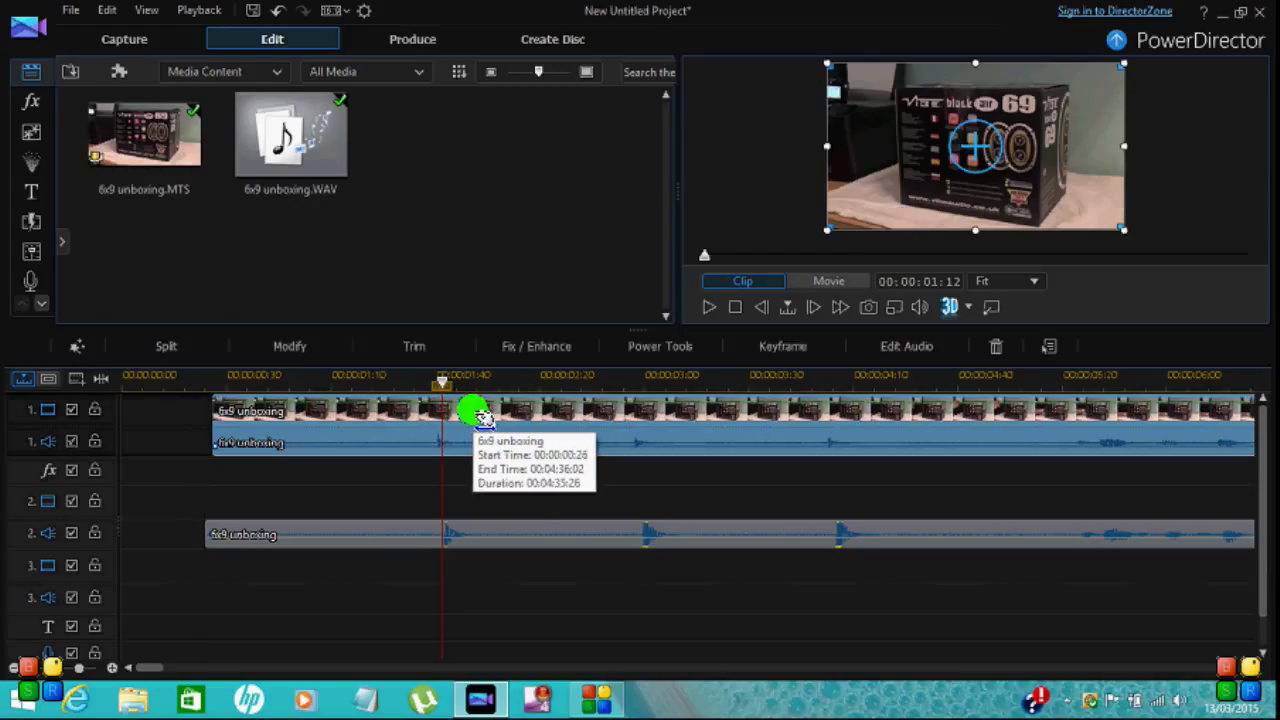
- Nudge the WAV audio slightly earlier, then play the whole movie from before the first spike to check sync
{"action": "left_click", "coordinate": [531, 532]}
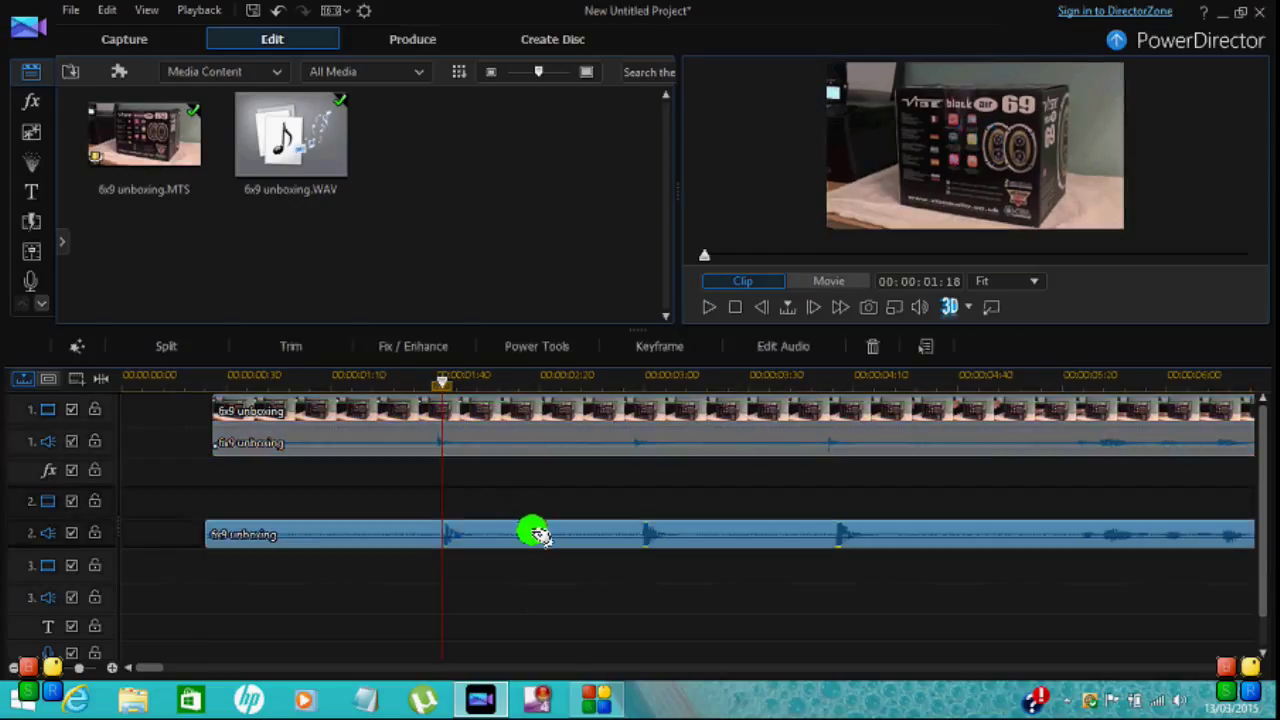
{"action": "left_click_drag", "start_coordinate": [541, 537], "coordinate": [523, 535]}
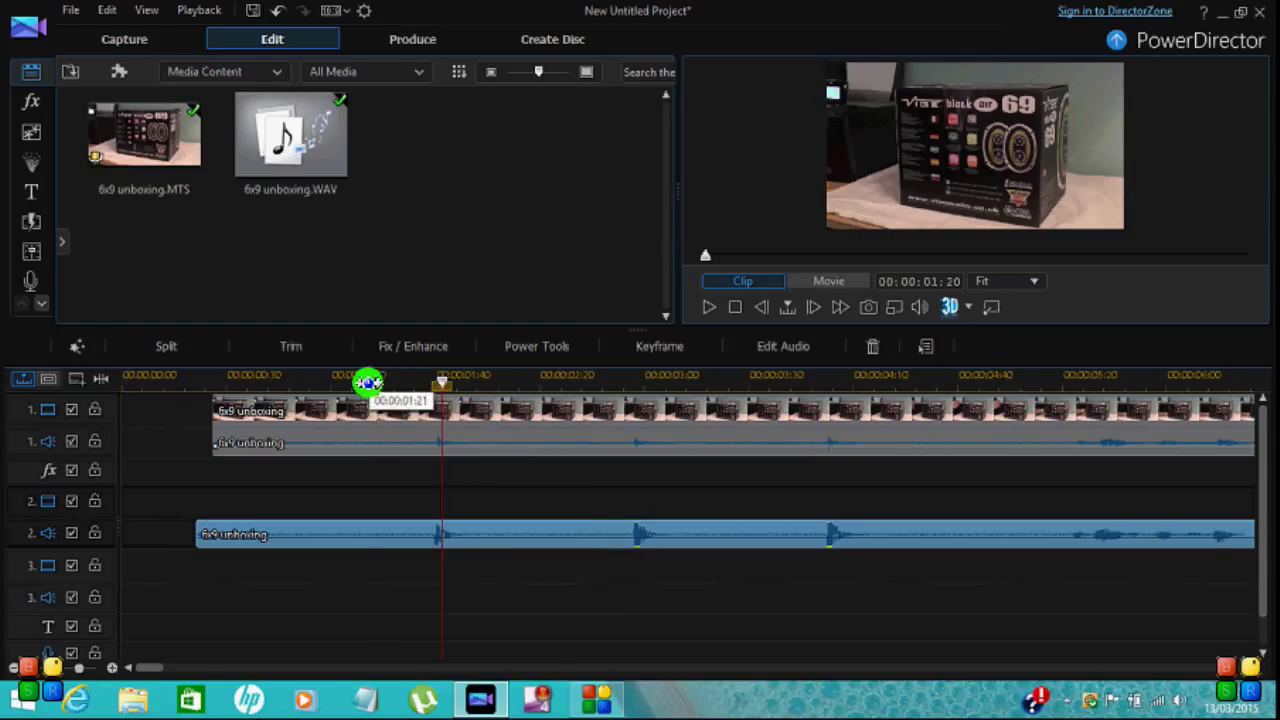
{"action": "left_click", "coordinate": [367, 381]}
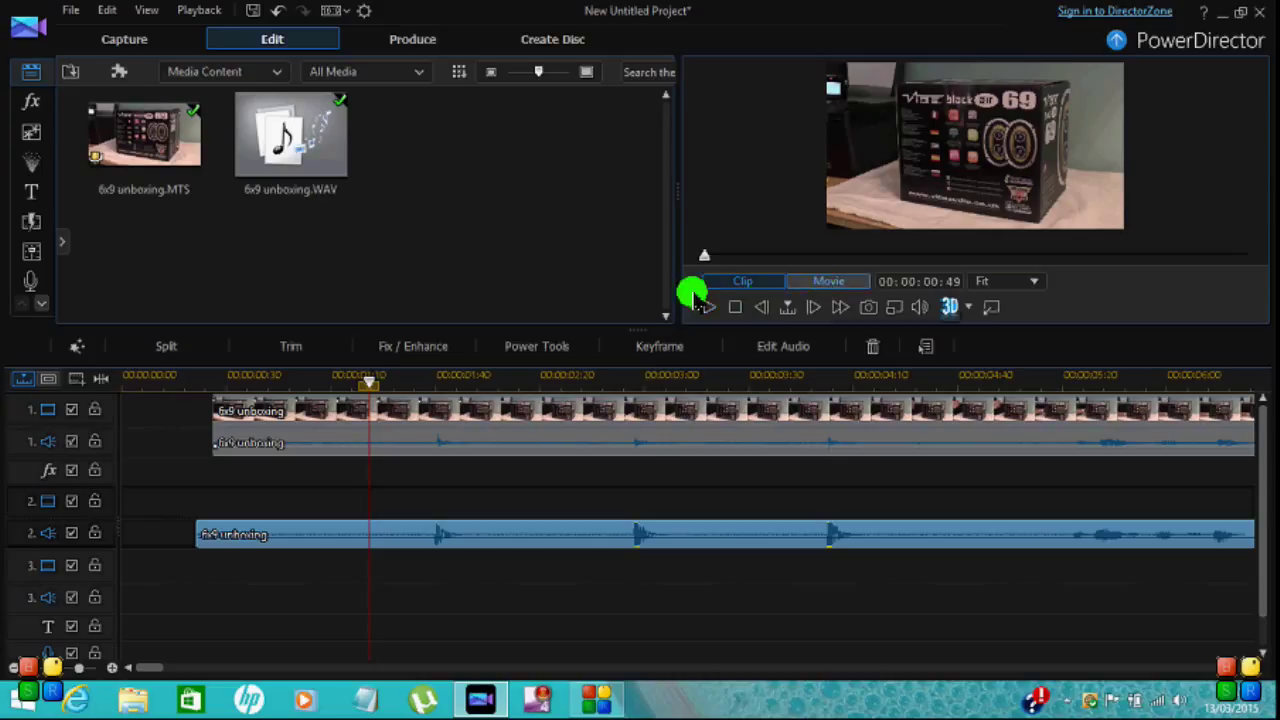
{"action": "left_click", "coordinate": [833, 282]}
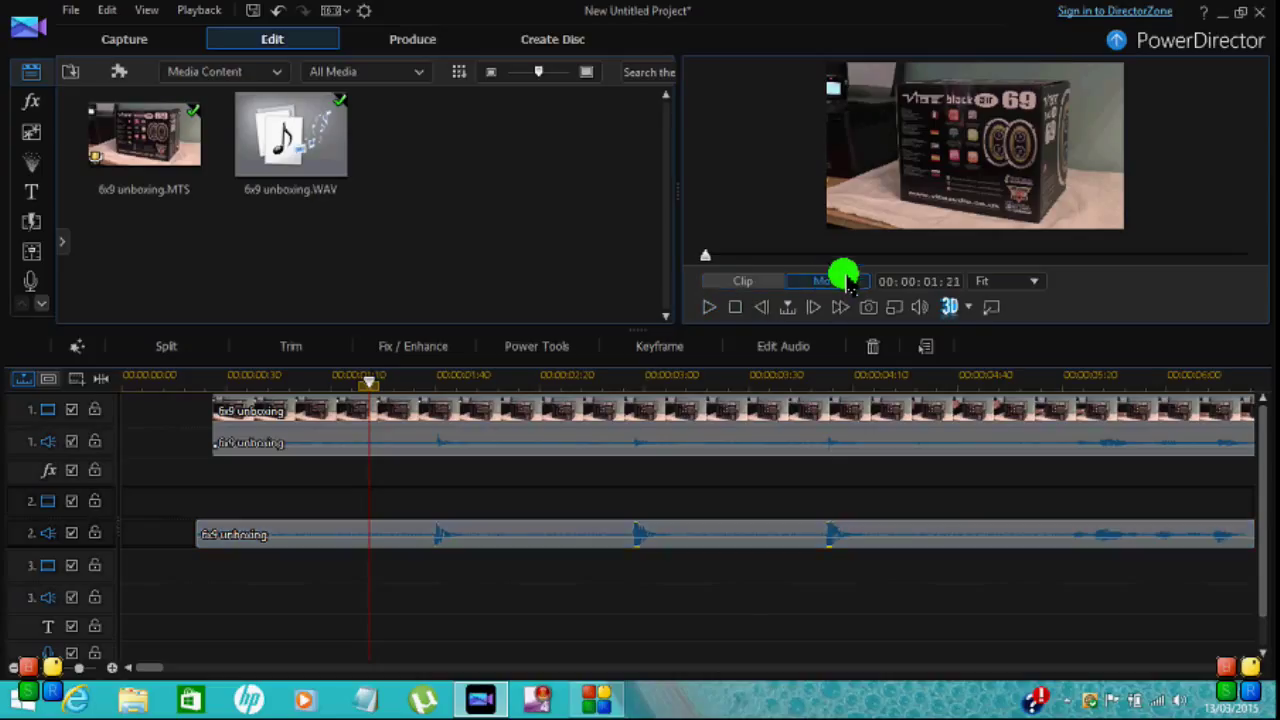
{"action": "left_click", "coordinate": [703, 309]}
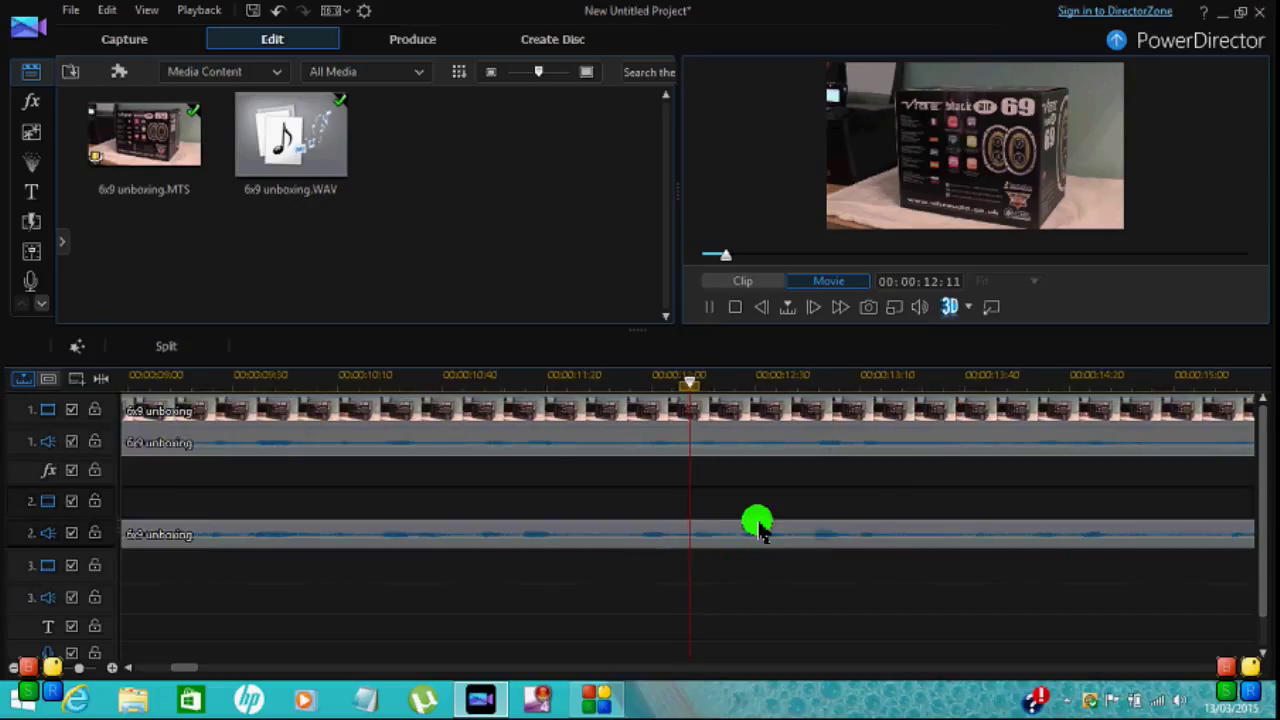
{"action": "left_click", "coordinate": [710, 308]}
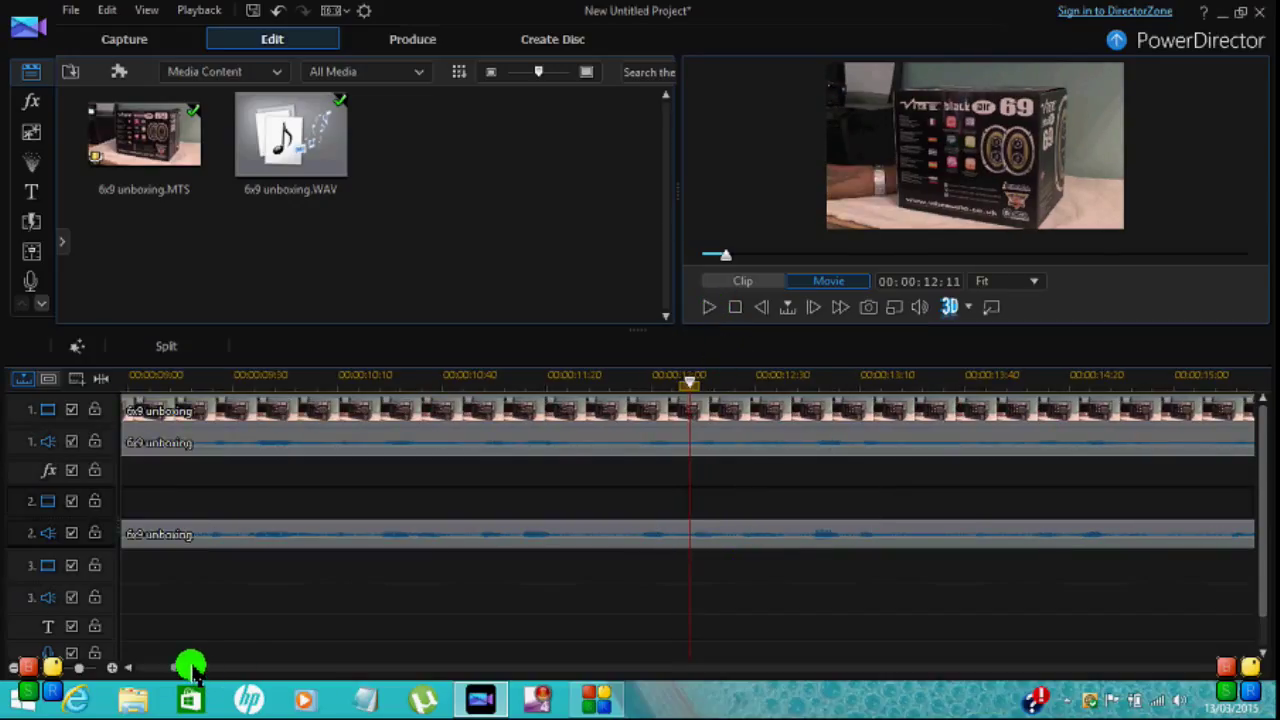
- Scroll the timeline back to the start and play again from 00:00:01:23 to compare the audio
{"action": "left_click_drag", "start_coordinate": [190, 668], "coordinate": [165, 668]}
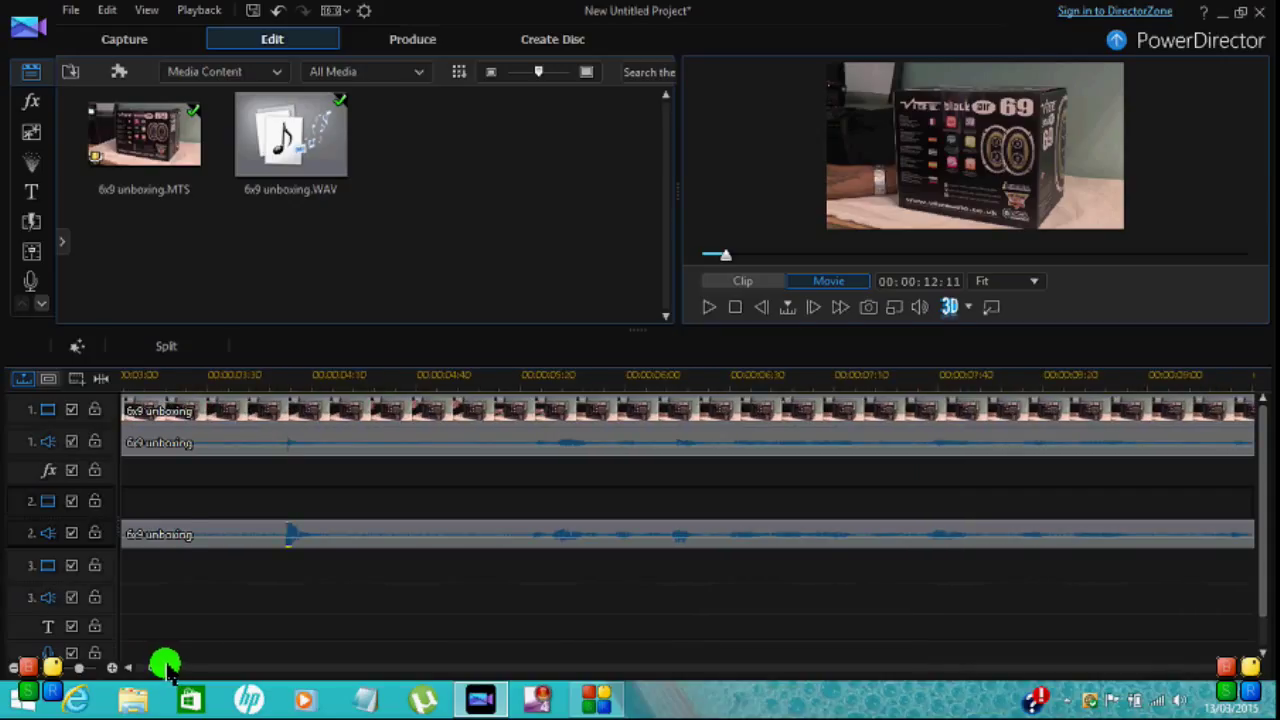
{"action": "left_click_drag", "start_coordinate": [165, 668], "coordinate": [126, 668]}
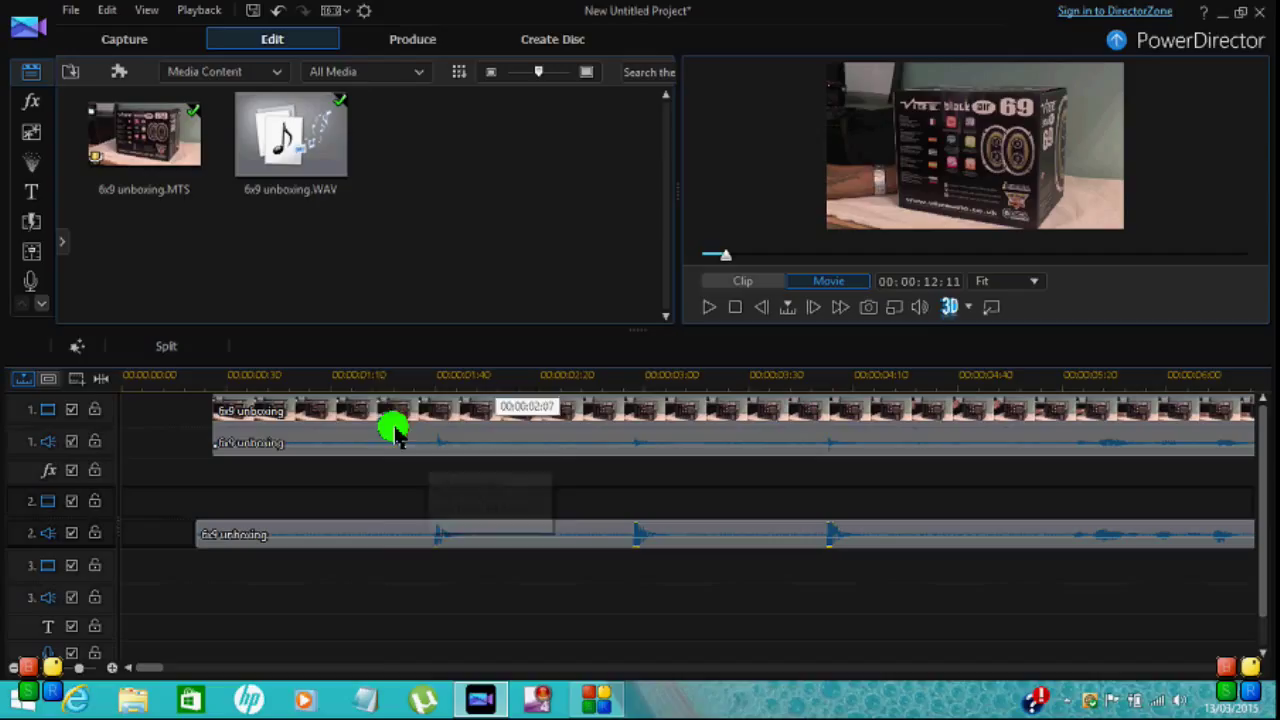
{"action": "left_click", "coordinate": [374, 377]}
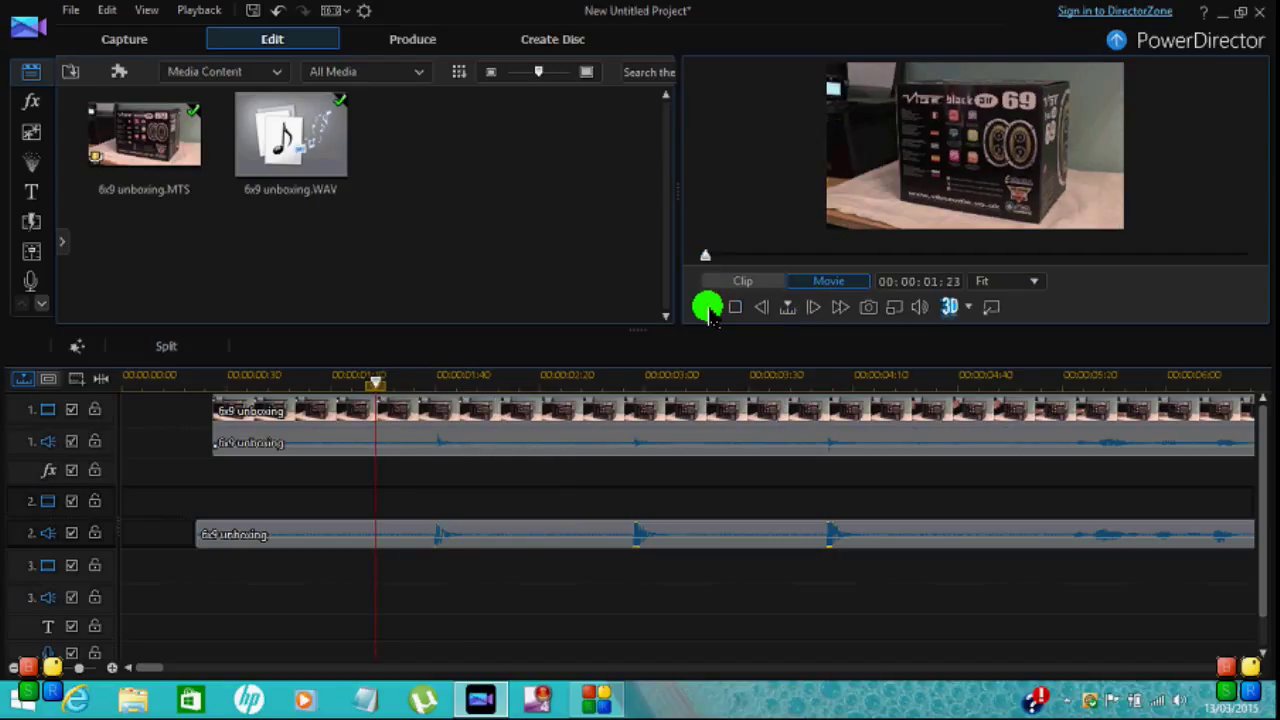
{"action": "left_click", "coordinate": [707, 308]}
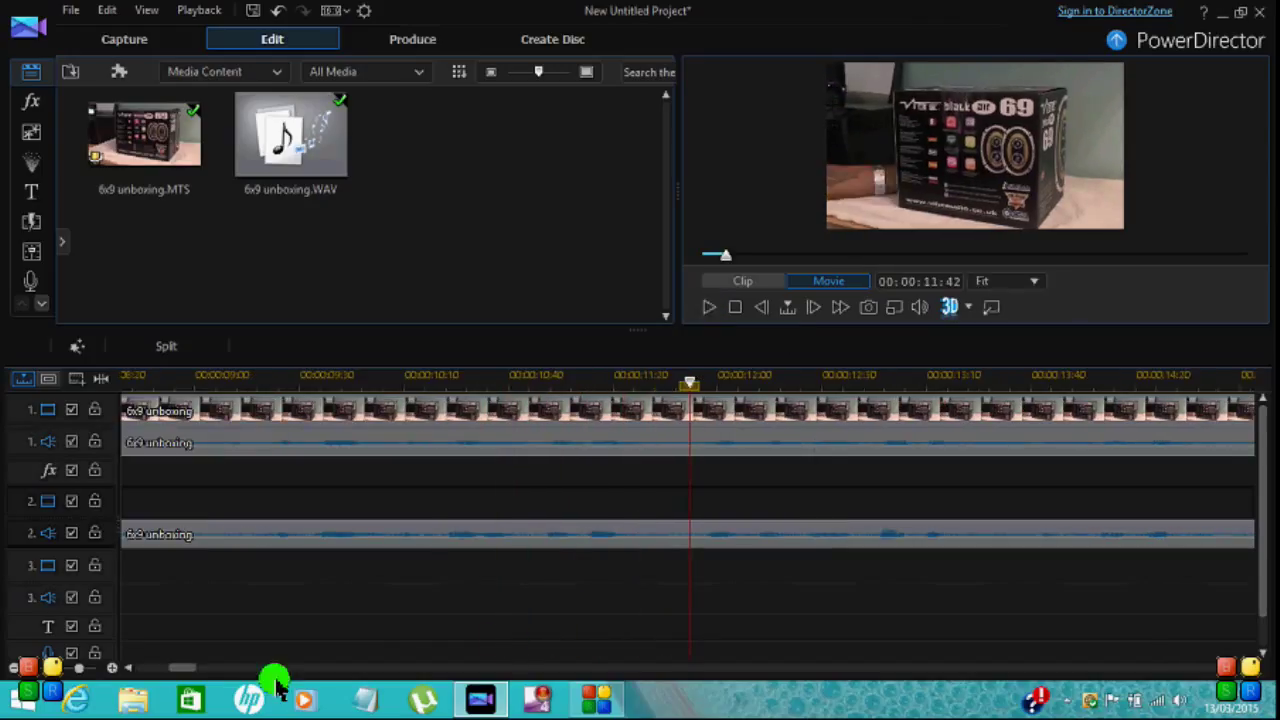
{"action": "left_click_drag", "start_coordinate": [185, 668], "coordinate": [145, 672]}
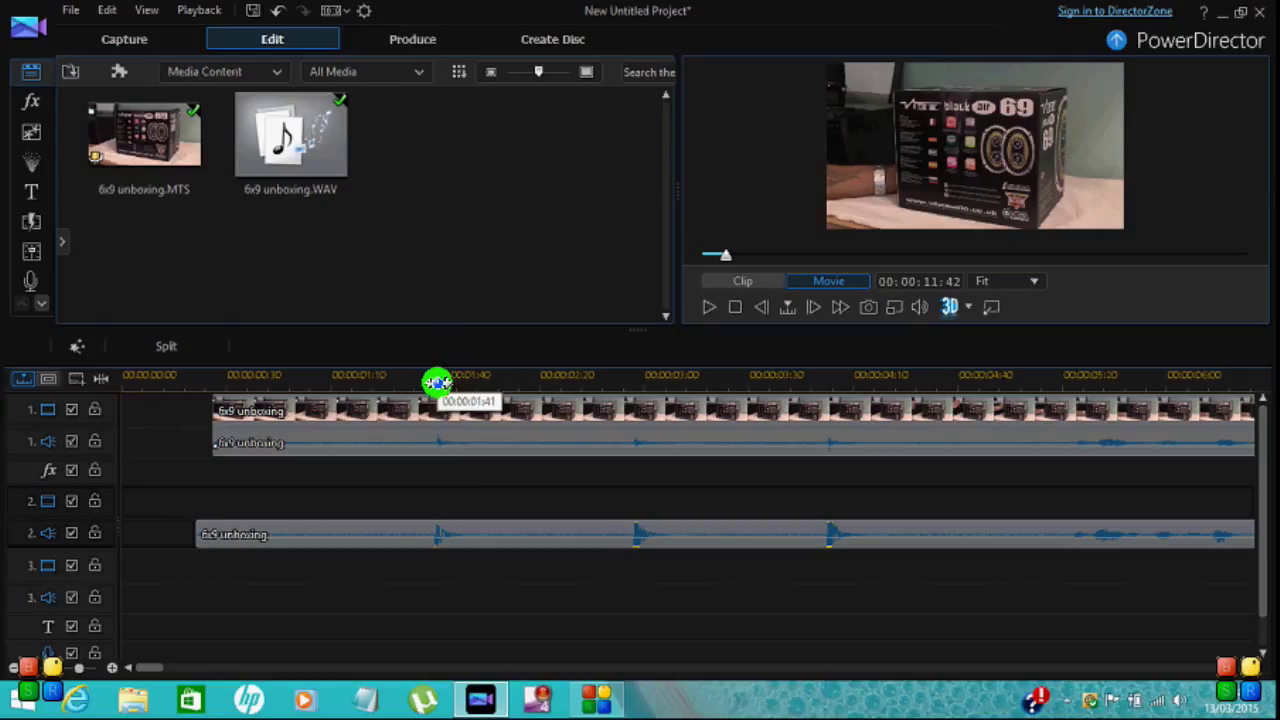
- Unlink the camera clip's video and audio, then drag the camera audio to 00:00:00:00
{"action": "left_click", "coordinate": [501, 429]}
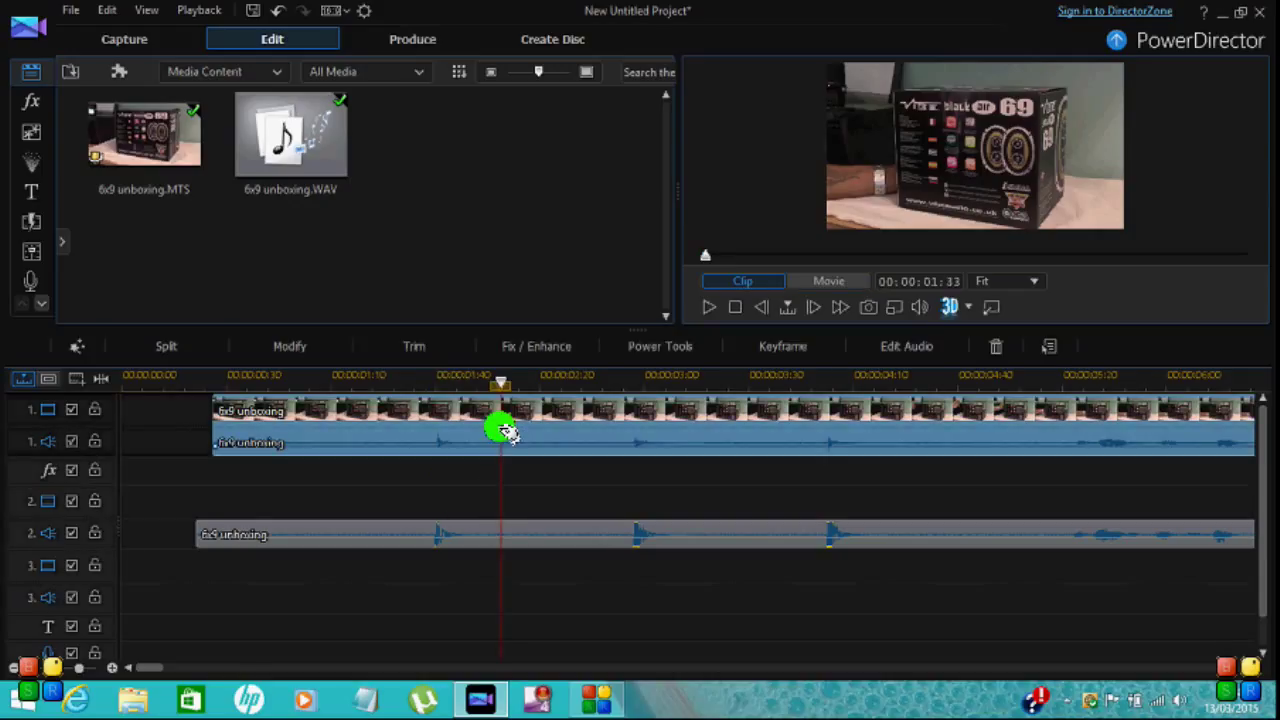
{"action": "right_click", "coordinate": [563, 422]}
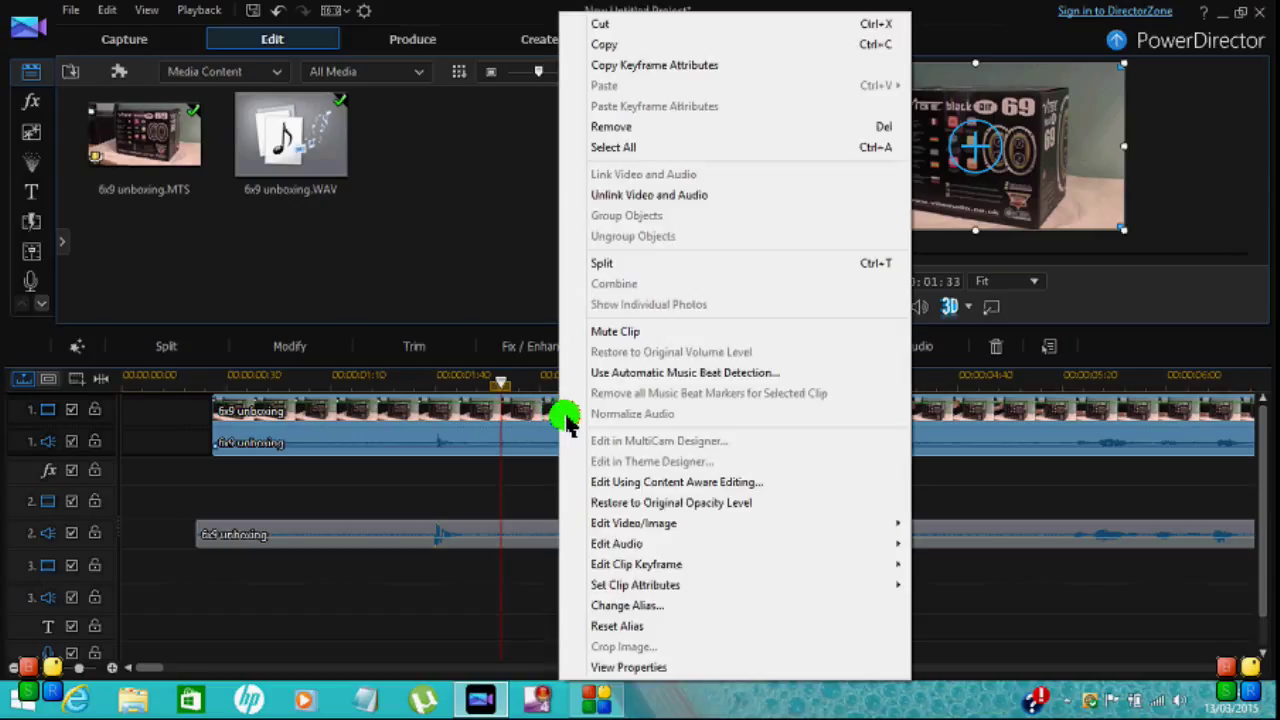
{"action": "left_click", "coordinate": [706, 196]}
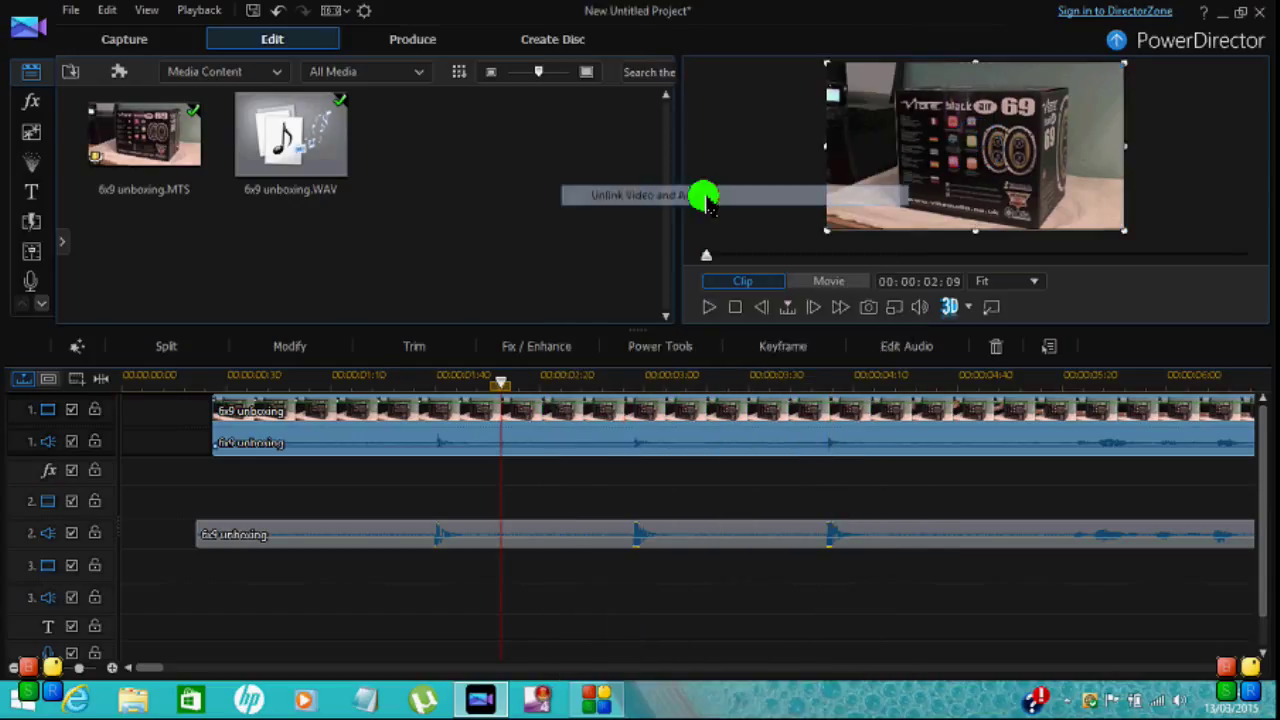
{"action": "left_click", "coordinate": [572, 488]}
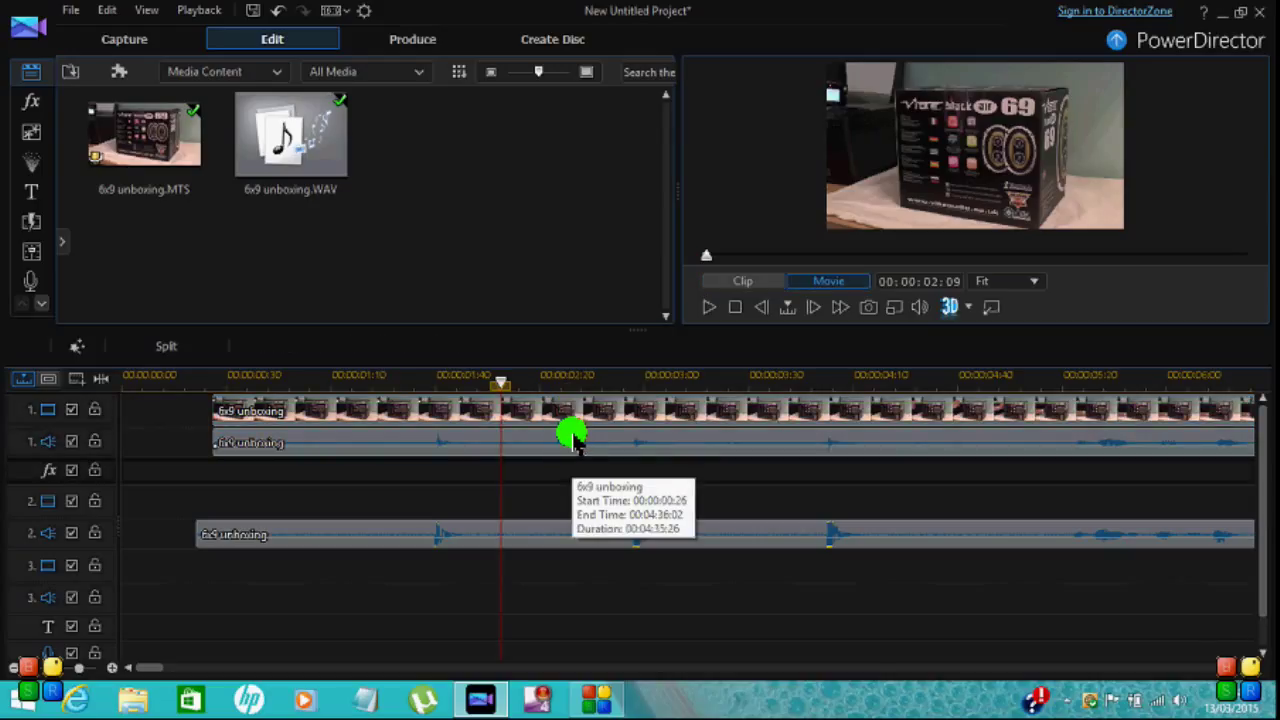
{"action": "left_click", "coordinate": [573, 440]}
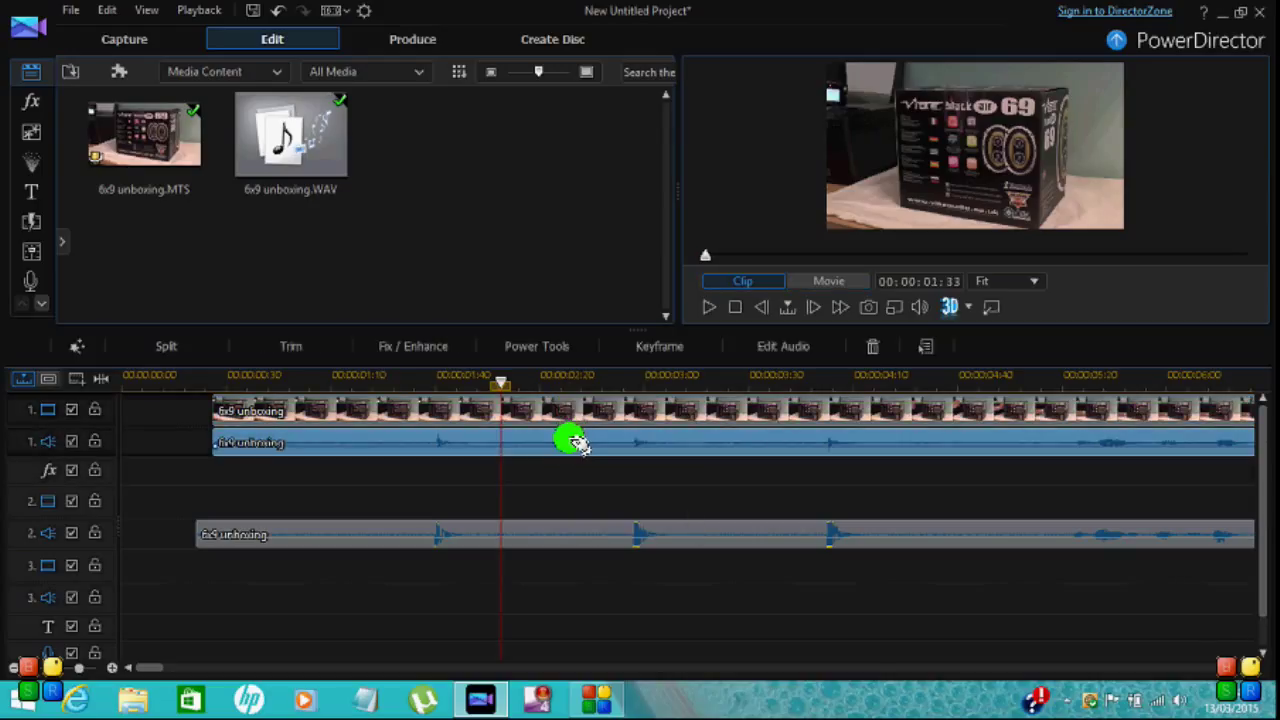
{"action": "left_click_drag", "start_coordinate": [575, 441], "coordinate": [490, 443]}
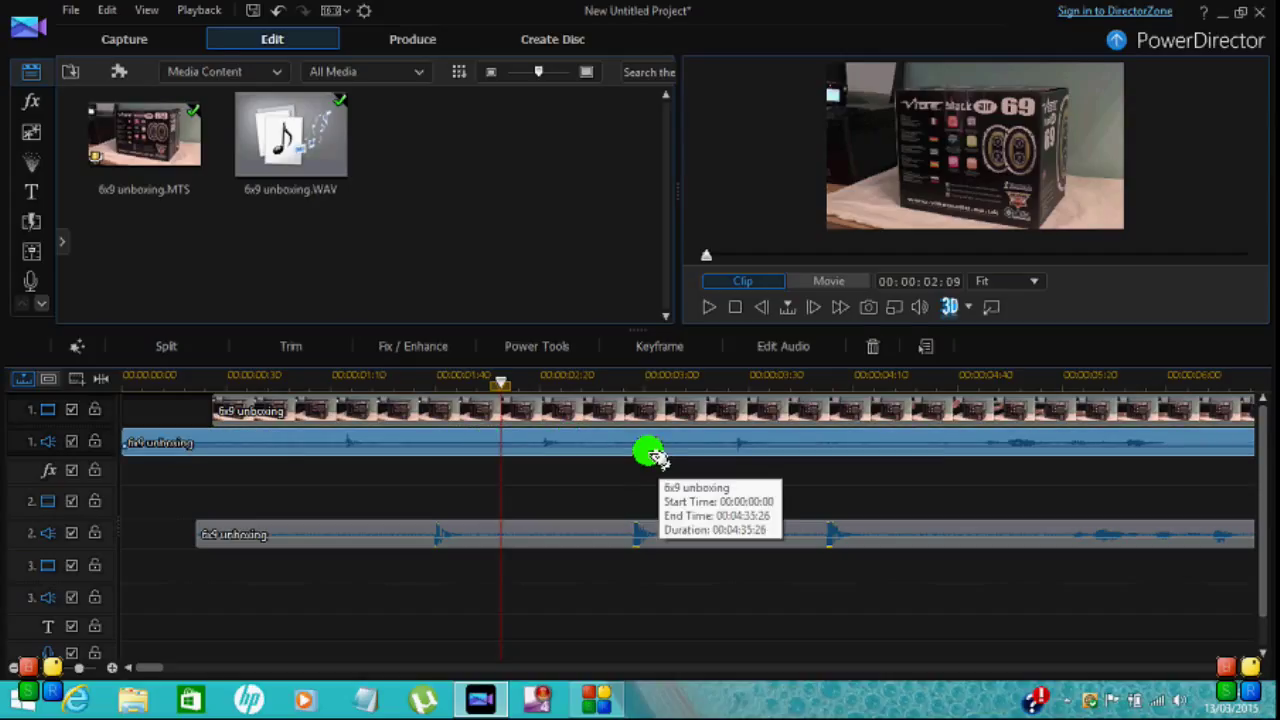
- Remove the camera audio leaving a gap and move the WAV audio up onto audio track 1
{"action": "left_click", "coordinate": [874, 346]}
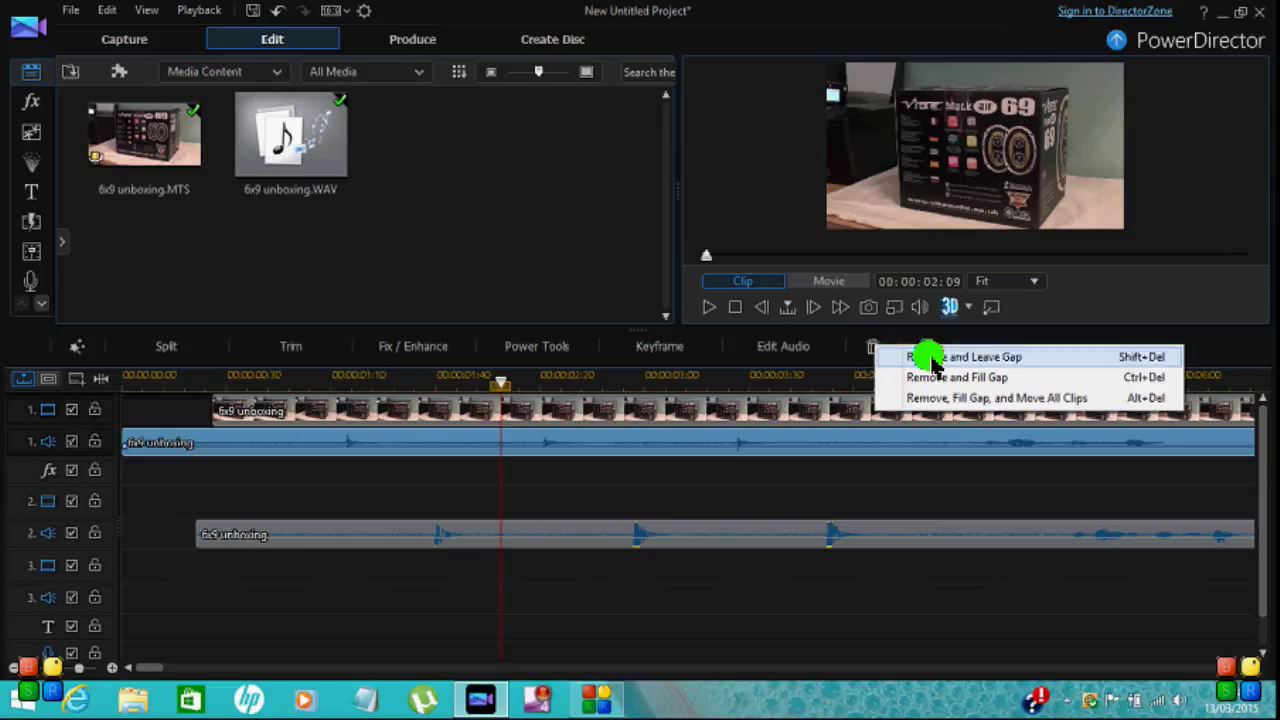
{"action": "left_click", "coordinate": [943, 357]}
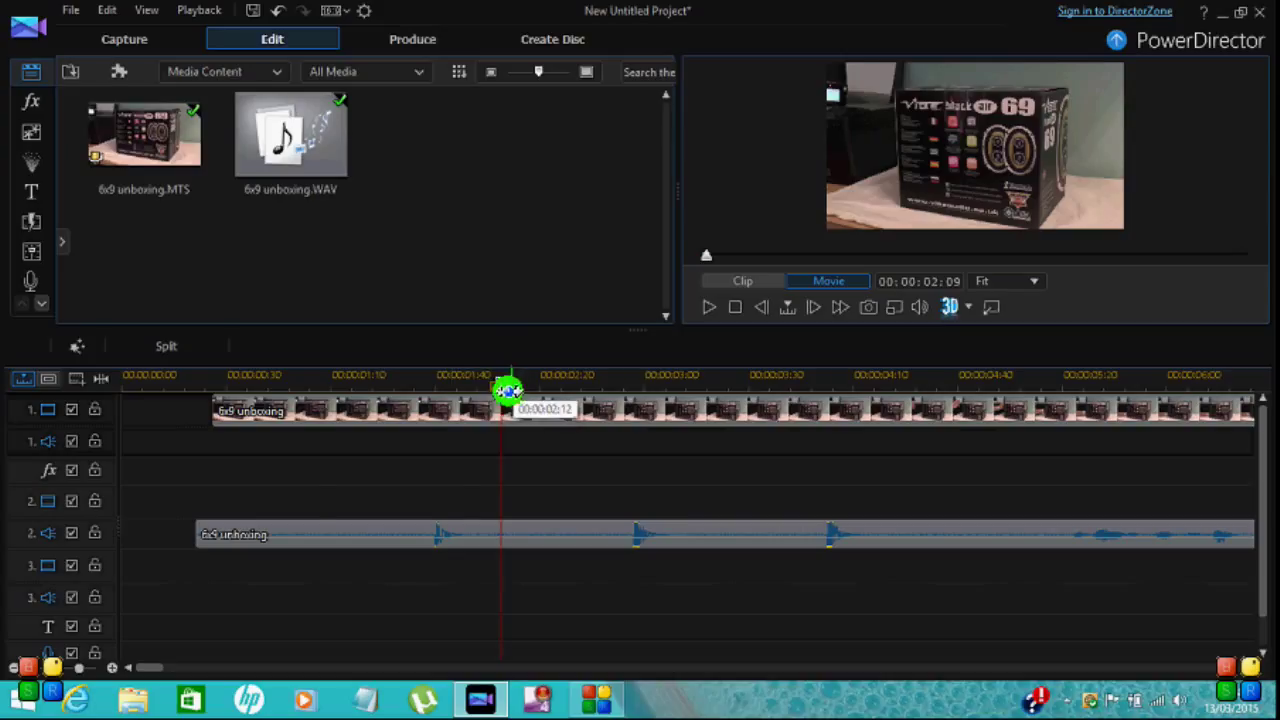
{"action": "left_click_drag", "start_coordinate": [507, 390], "coordinate": [197, 378]}
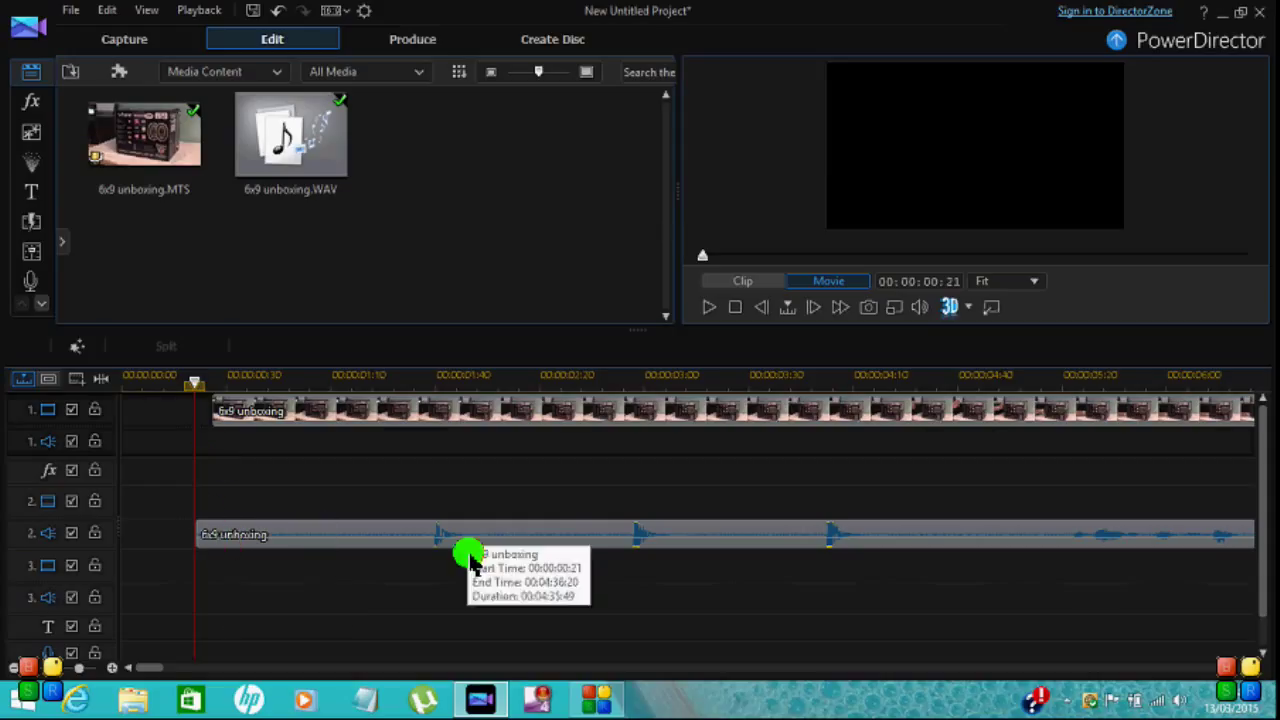
{"action": "left_click_drag", "start_coordinate": [527, 532], "coordinate": [537, 443]}
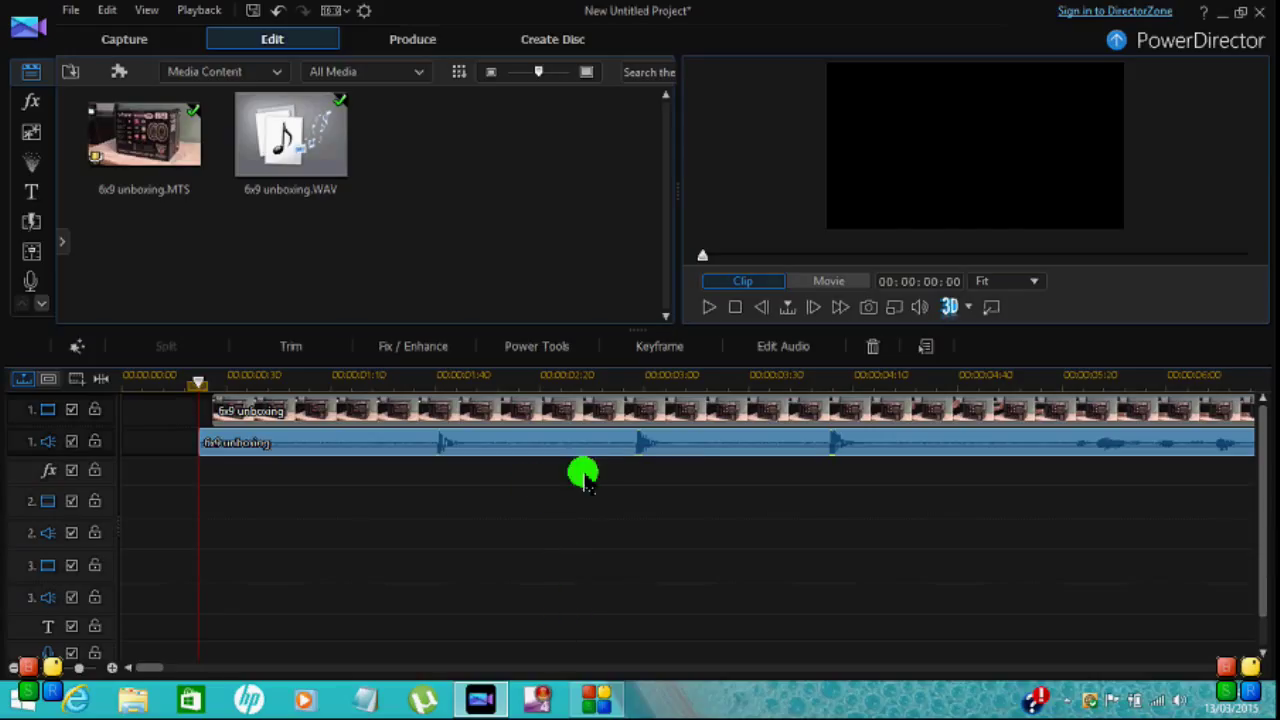
- Link the video clip with the WAV audio and shift the pair right to 00:00:01:25
{"action": "left_click", "coordinate": [588, 417]}
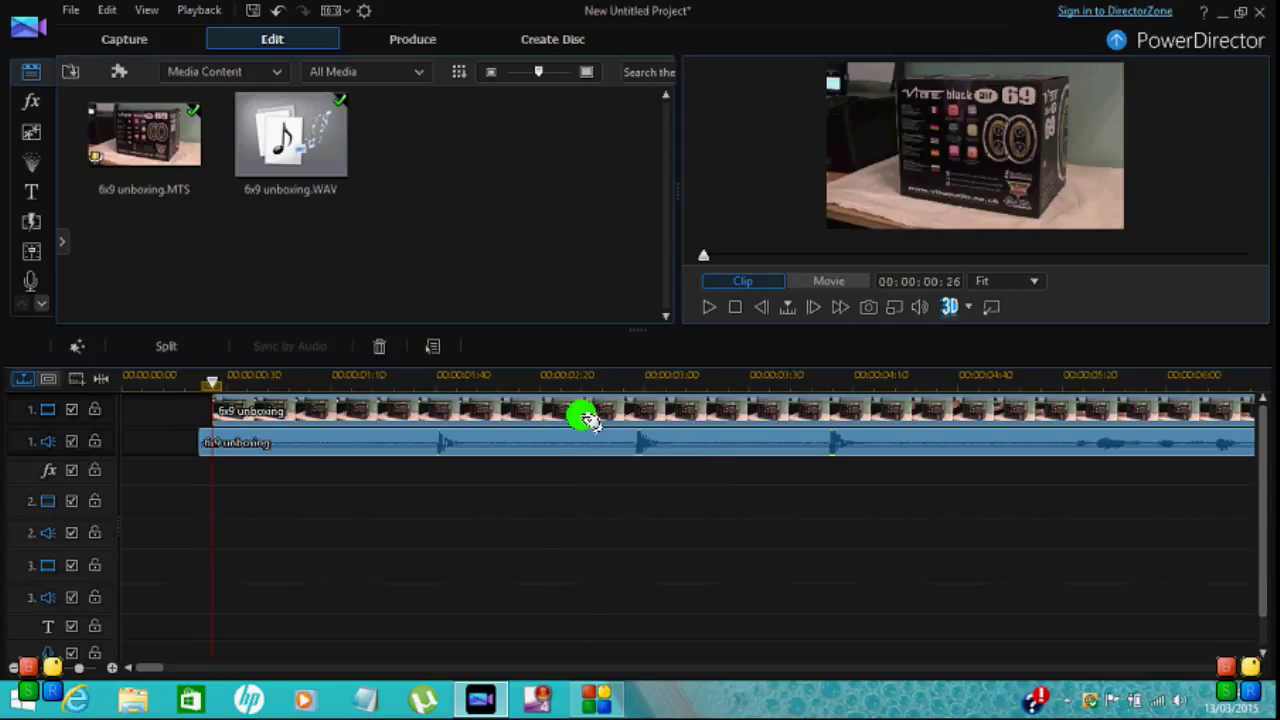
{"action": "right_click", "coordinate": [588, 418]}
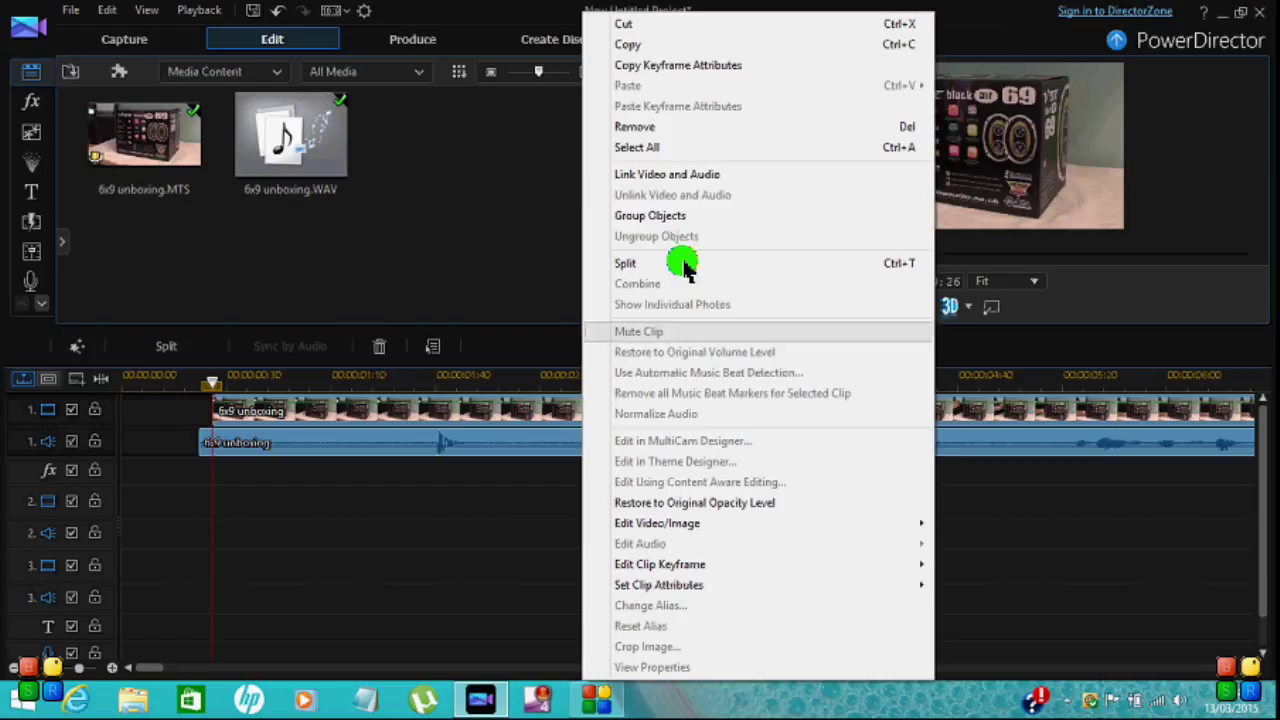
{"action": "left_click", "coordinate": [700, 176]}
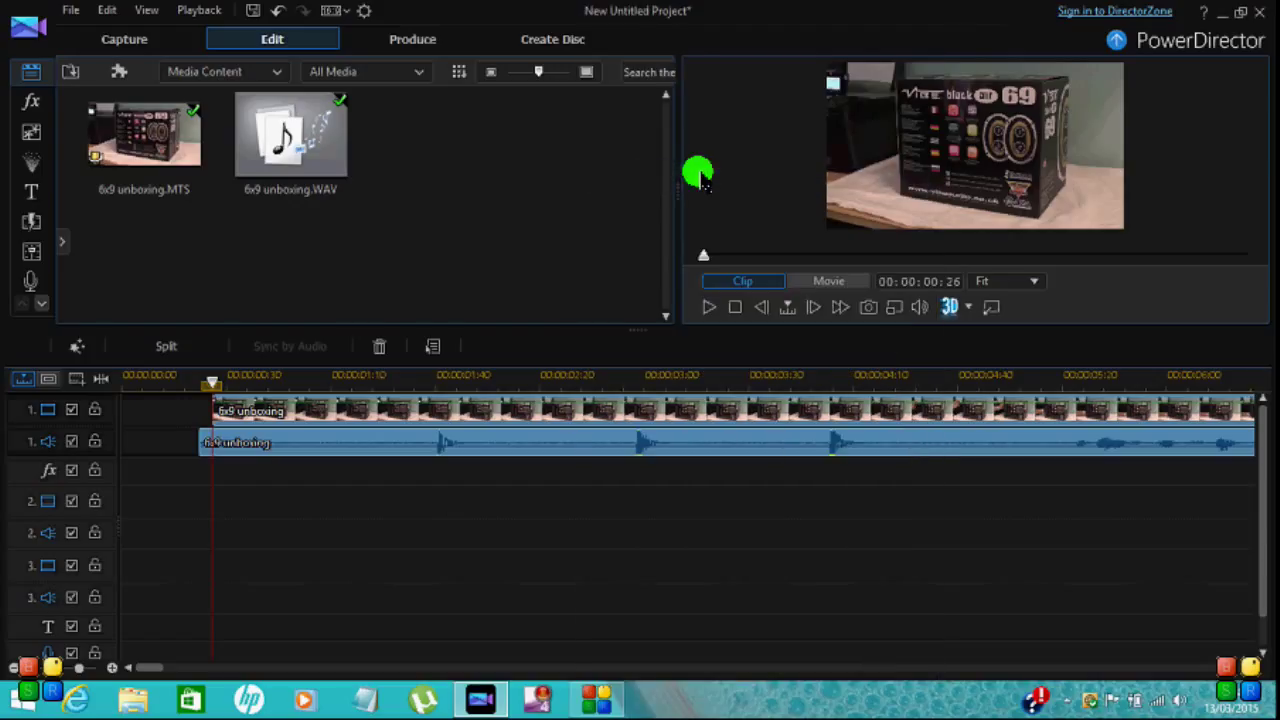
{"action": "left_click", "coordinate": [690, 515]}
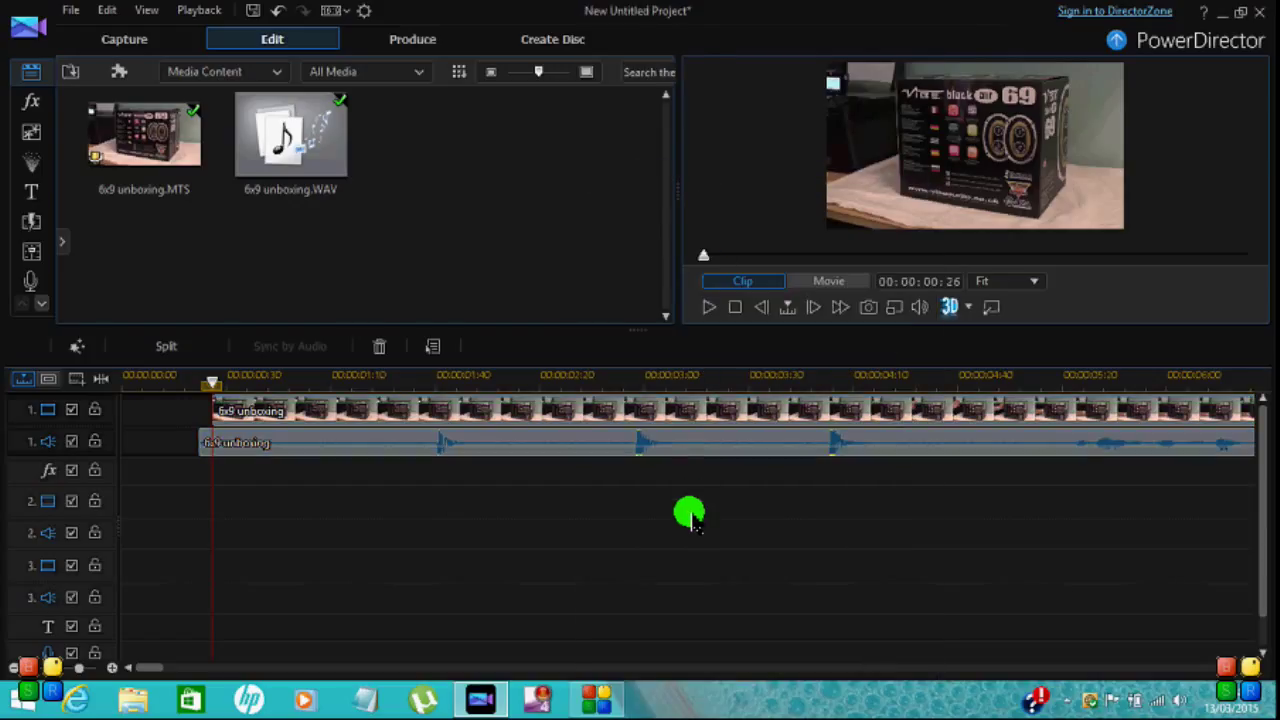
{"action": "left_click", "coordinate": [693, 425]}
{"action": "left_click_drag", "start_coordinate": [693, 425], "coordinate": [866, 418]}
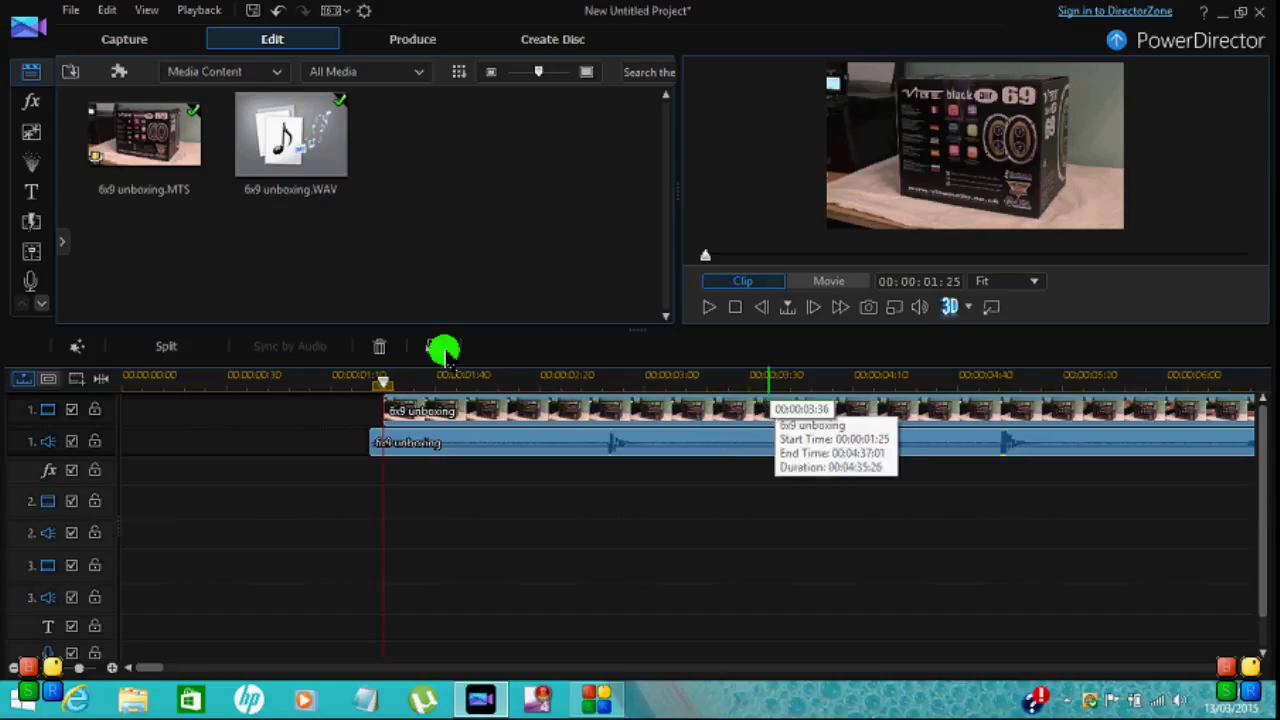
- Play the whole movie in Movie mode from 00:00:02:31, then stop, to check the sync
{"action": "left_click", "coordinate": [579, 378]}
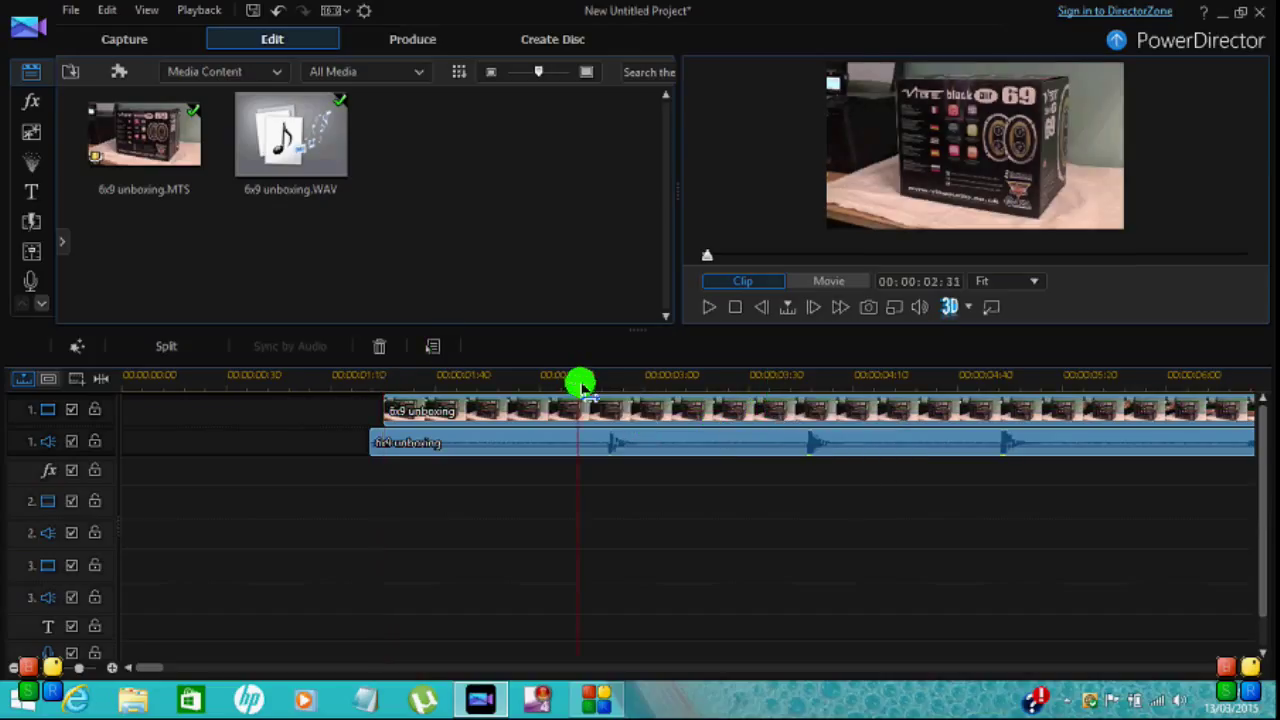
{"action": "left_click", "coordinate": [810, 281]}
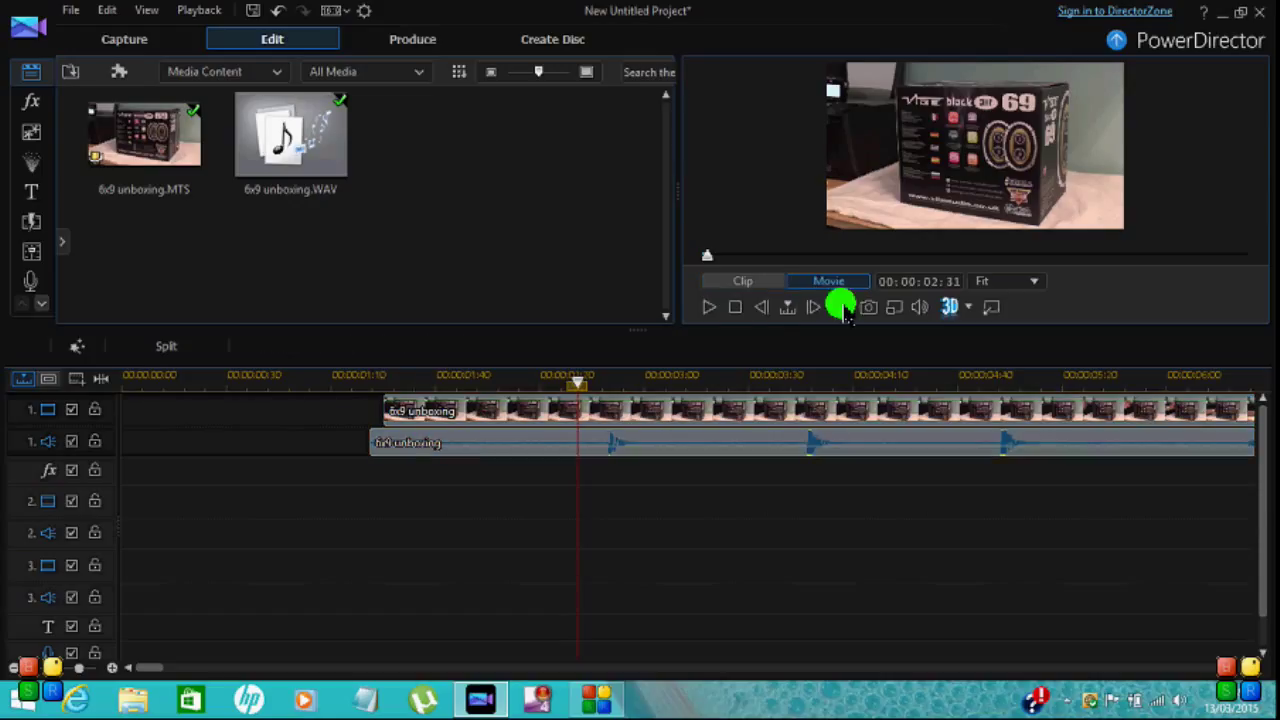
{"action": "left_click", "coordinate": [706, 307]}
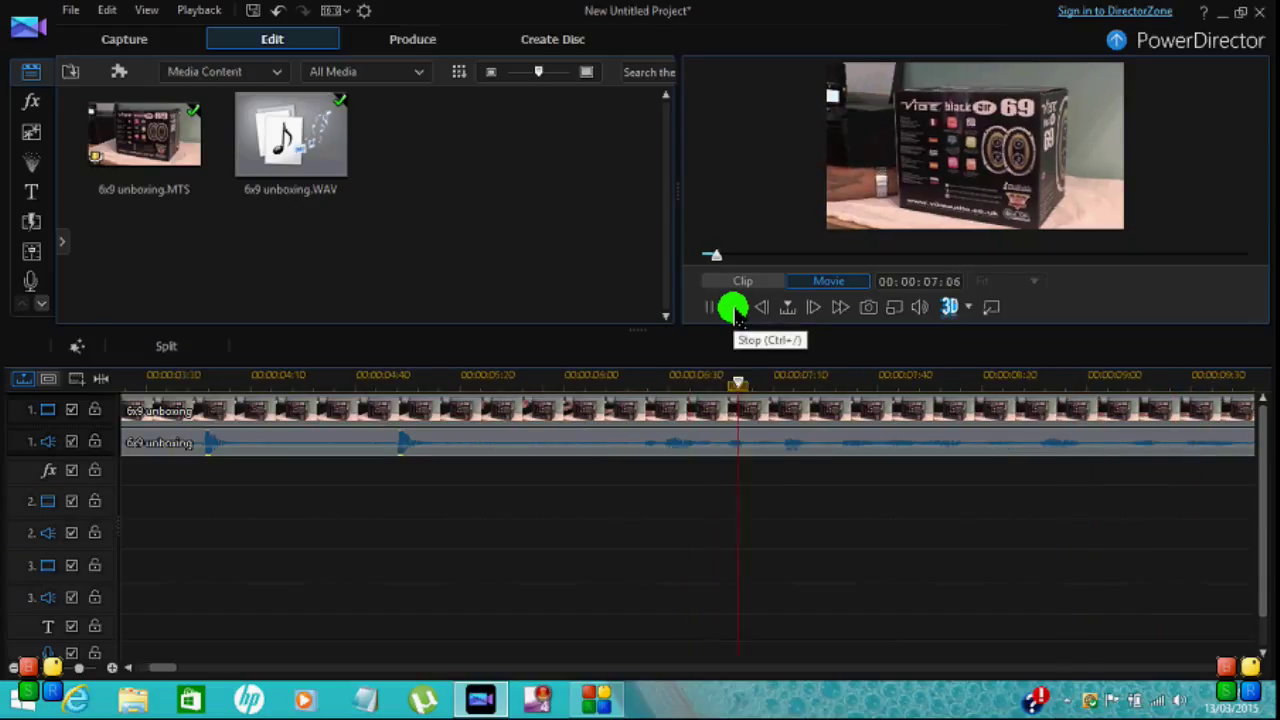
{"action": "left_click", "coordinate": [733, 309]}
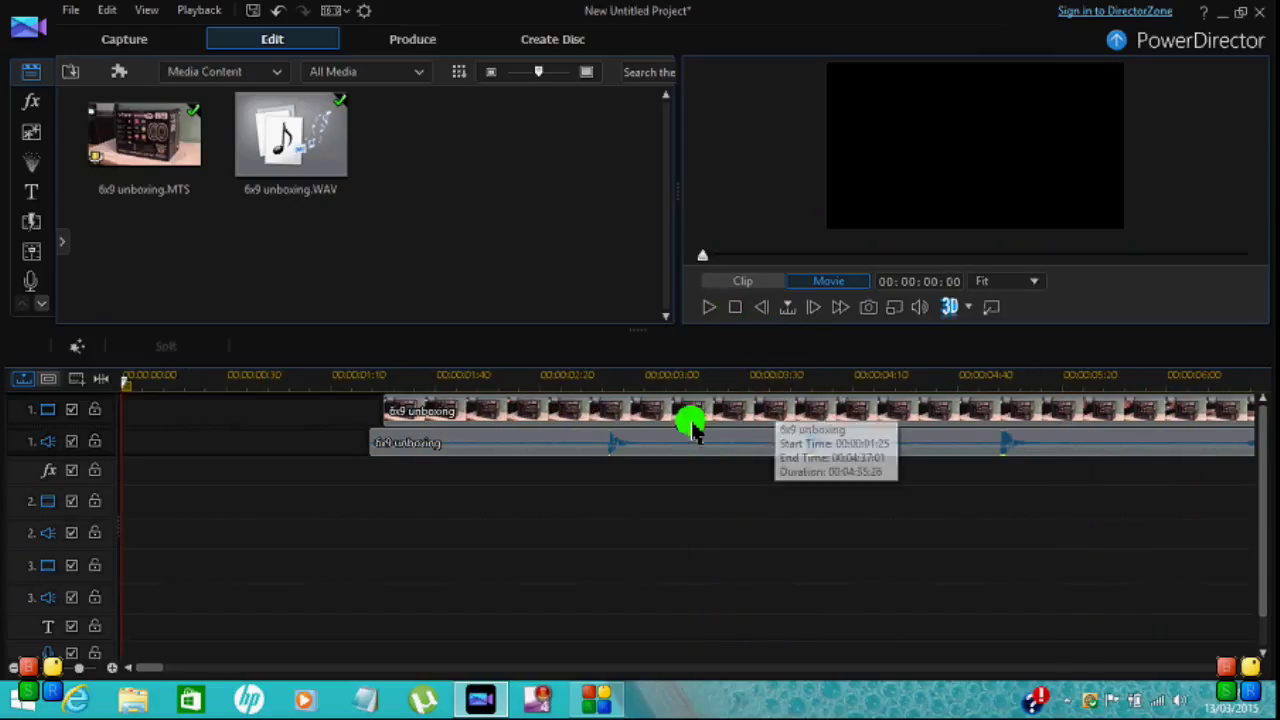
- Drag the linked video and WAV pair left so it starts at 00:00:00:17
{"action": "left_click", "coordinate": [912, 416]}
{"action": "left_click_drag", "start_coordinate": [912, 416], "coordinate": [729, 410]}
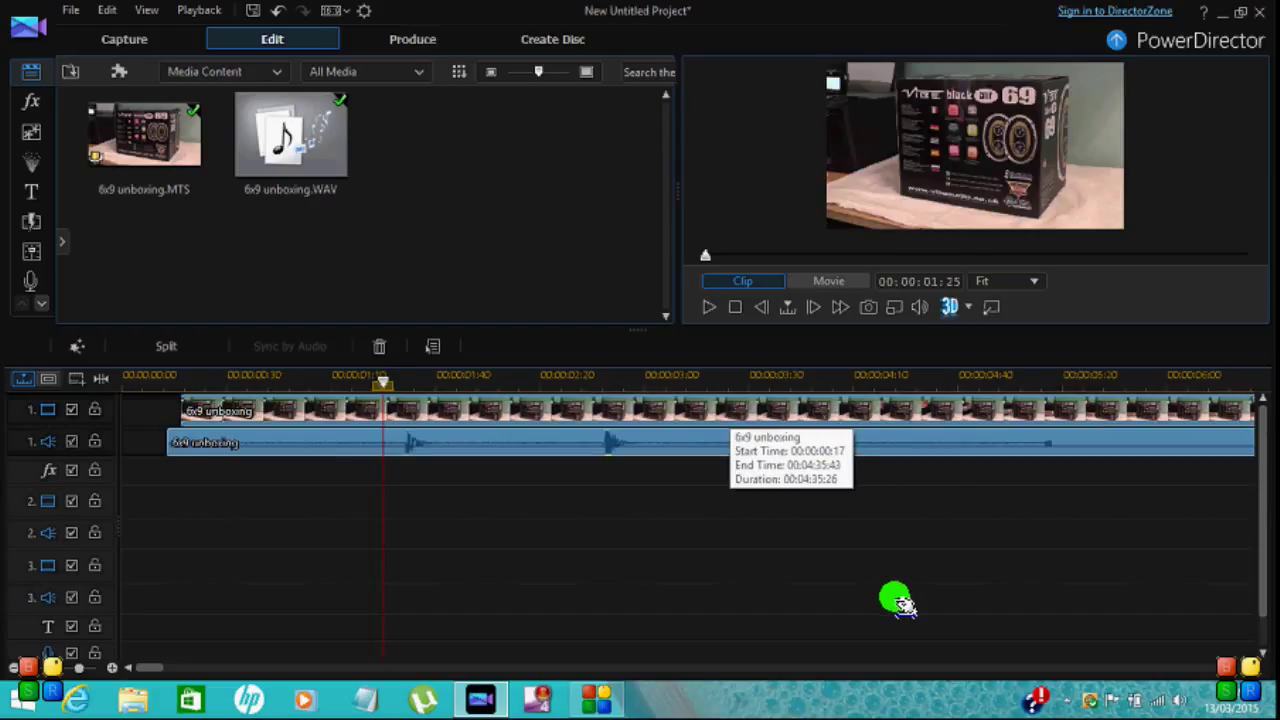